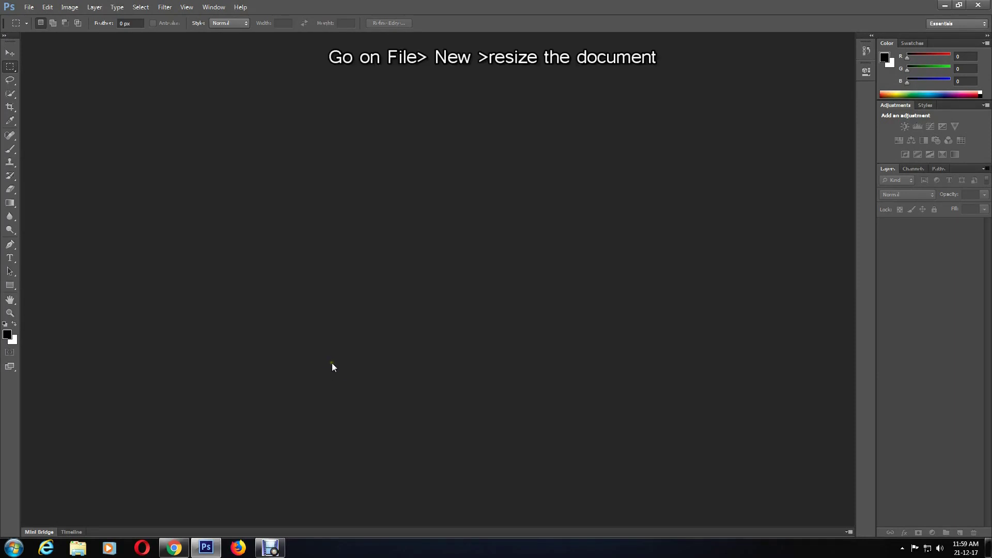
- Create a new white Untitled-1 document, 1400 × 1400 pixels, with a single Background layer
{"action": "left_click", "coordinate": [29, 6]}
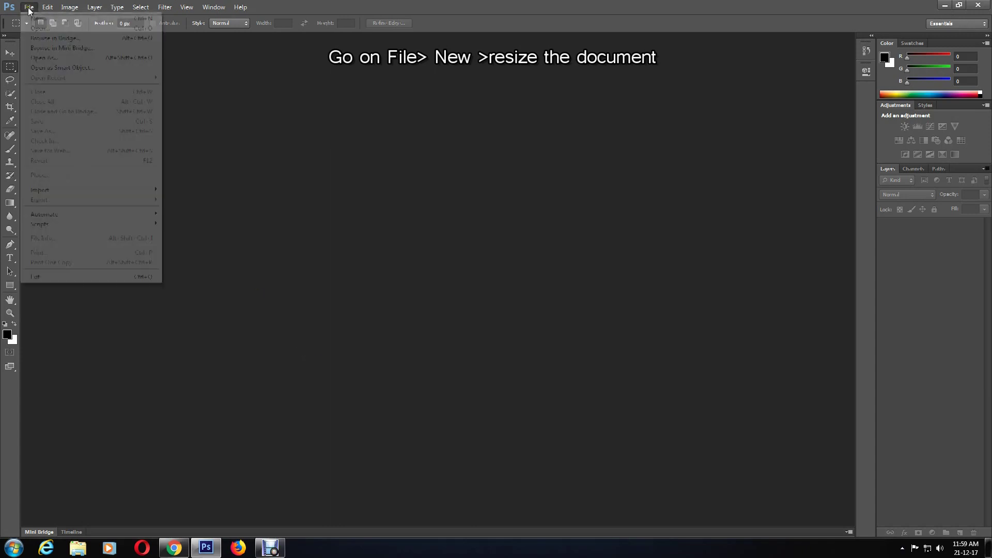
{"action": "left_click", "coordinate": [34, 18]}
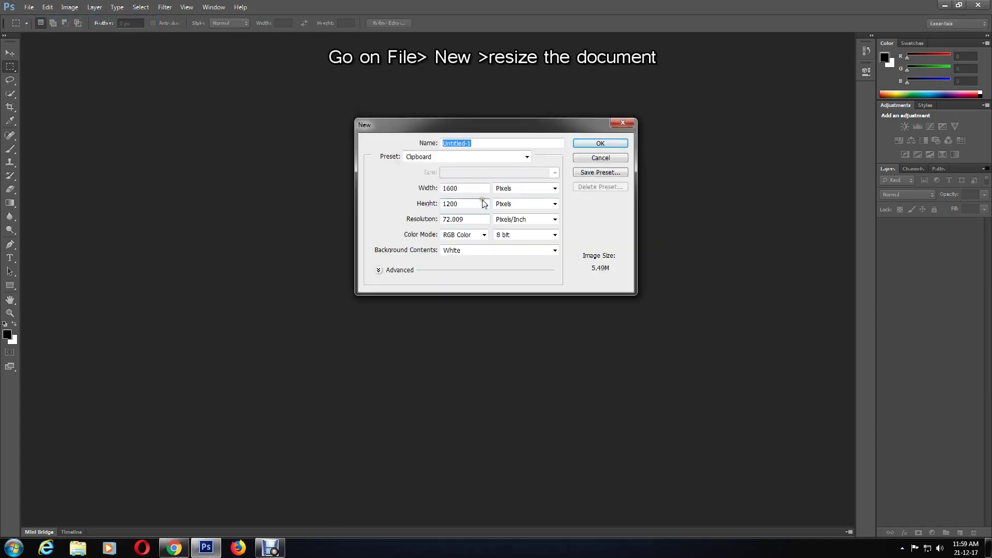
{"action": "double_click", "coordinate": [472, 187]}
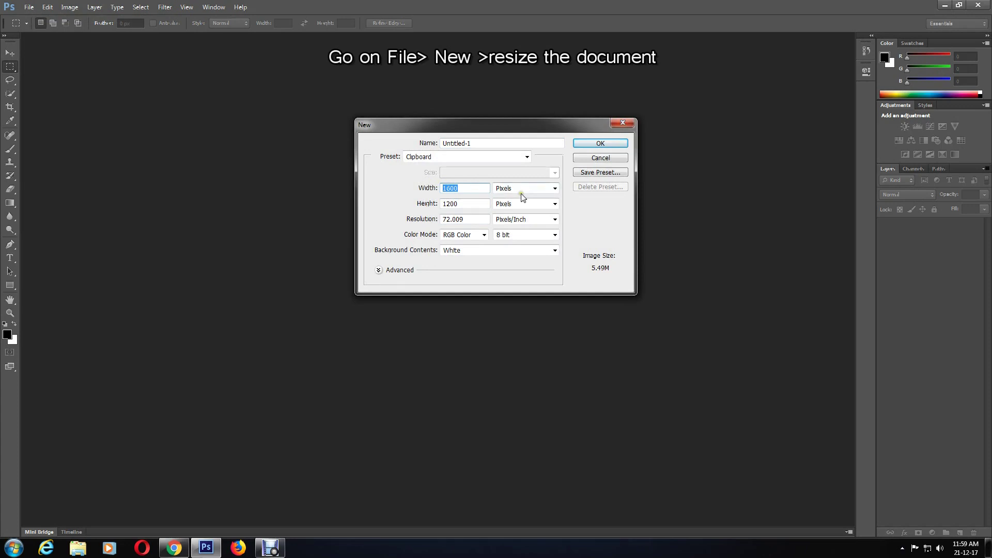
{"action": "type", "text": "1400"}
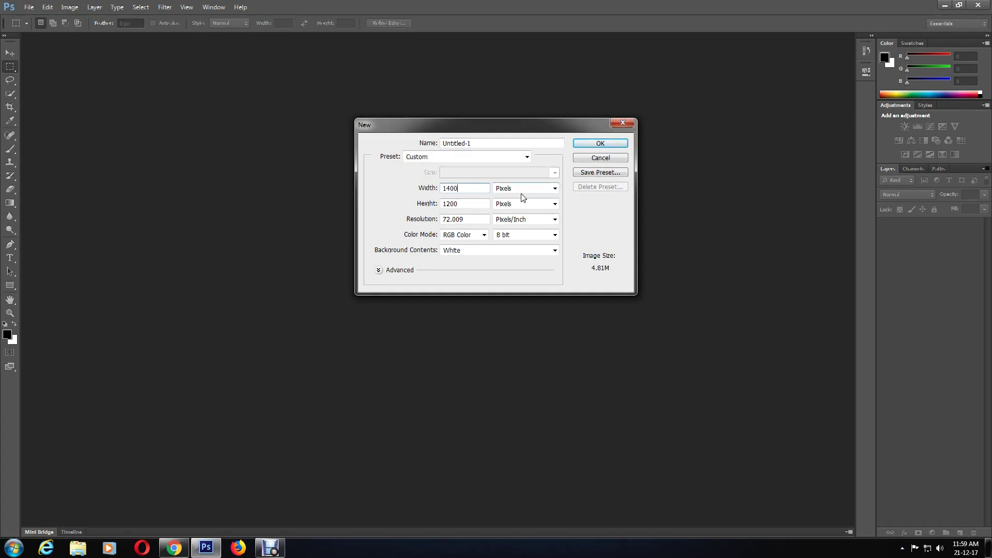
{"action": "double_click", "coordinate": [468, 203]}
{"action": "type", "text": "1400"}
{"action": "left_click", "coordinate": [593, 143]}
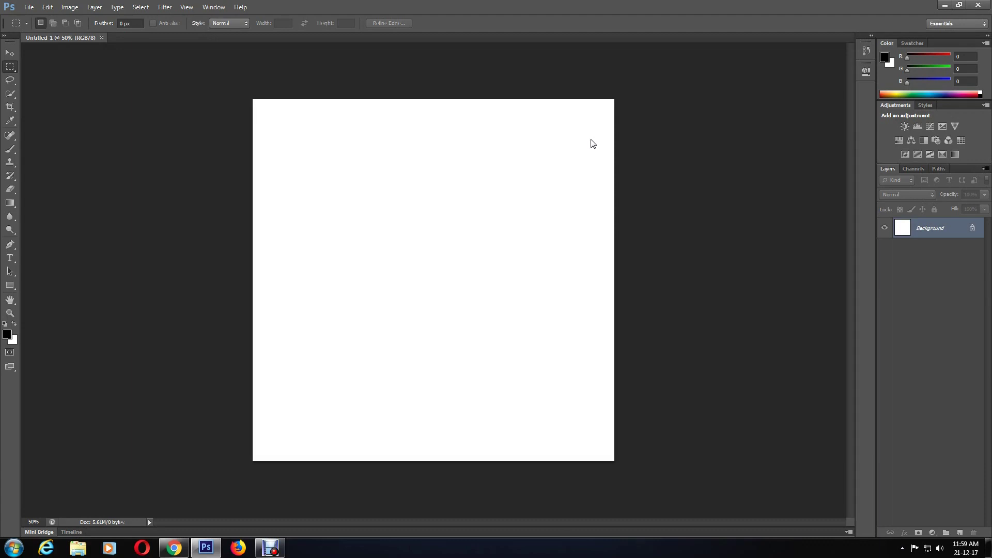
- Turn on the View > Show > Grid overlay for the white 1400 × 1400 canvas
{"action": "left_click", "coordinate": [186, 6]}
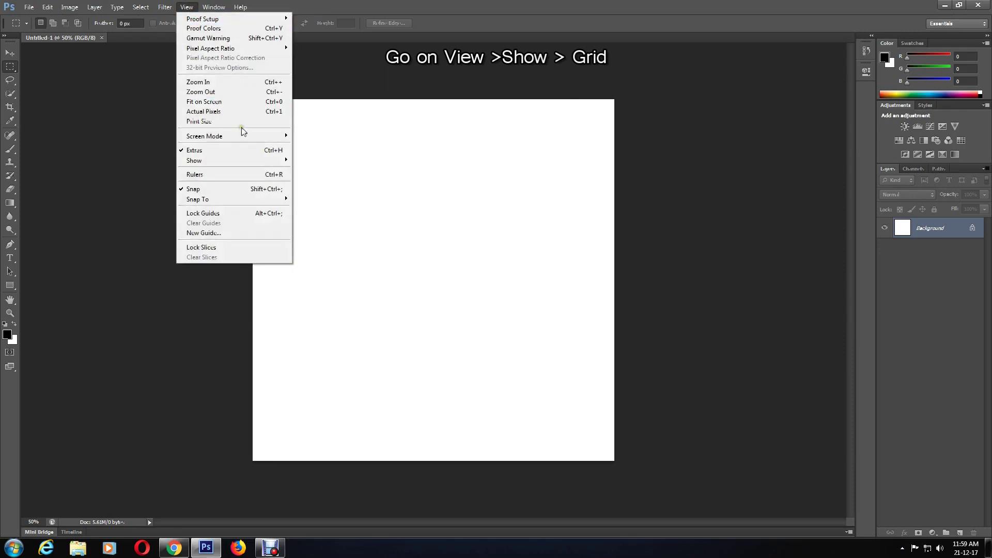
{"action": "mouse_move", "coordinate": [266, 160]}
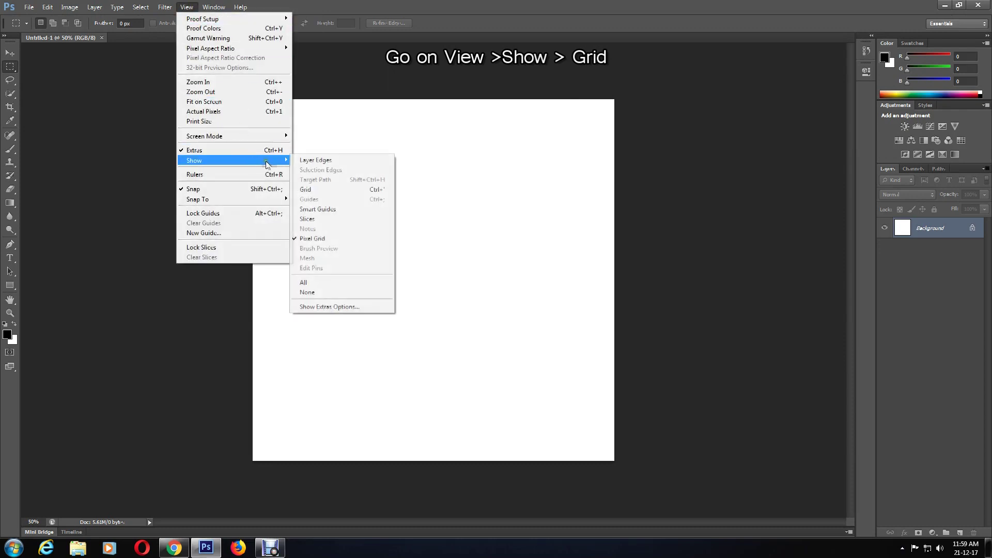
{"action": "left_click", "coordinate": [323, 190]}
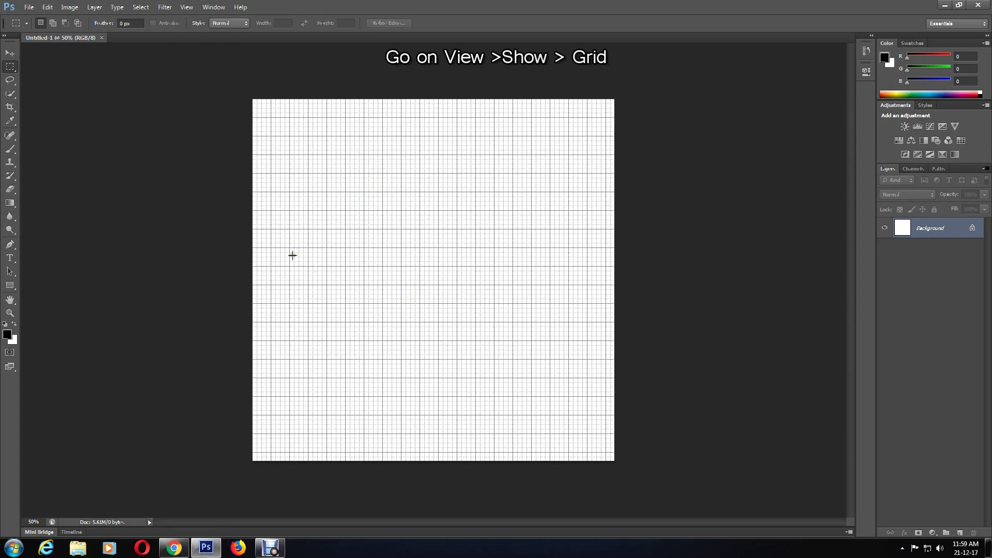
- Set the grid preferences to a gridline every 20 Percent with 1 subdivision
{"action": "left_click", "coordinate": [48, 6]}
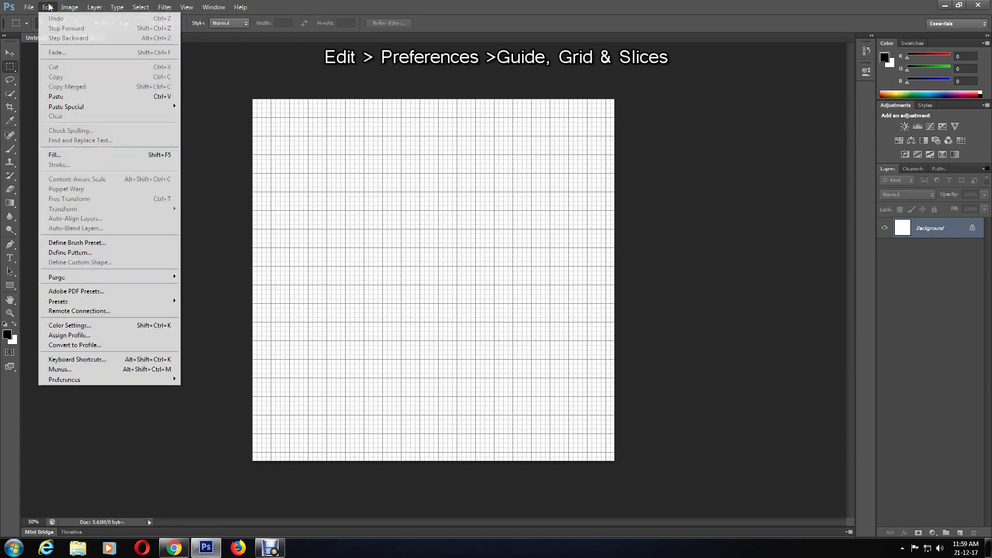
{"action": "mouse_move", "coordinate": [132, 379]}
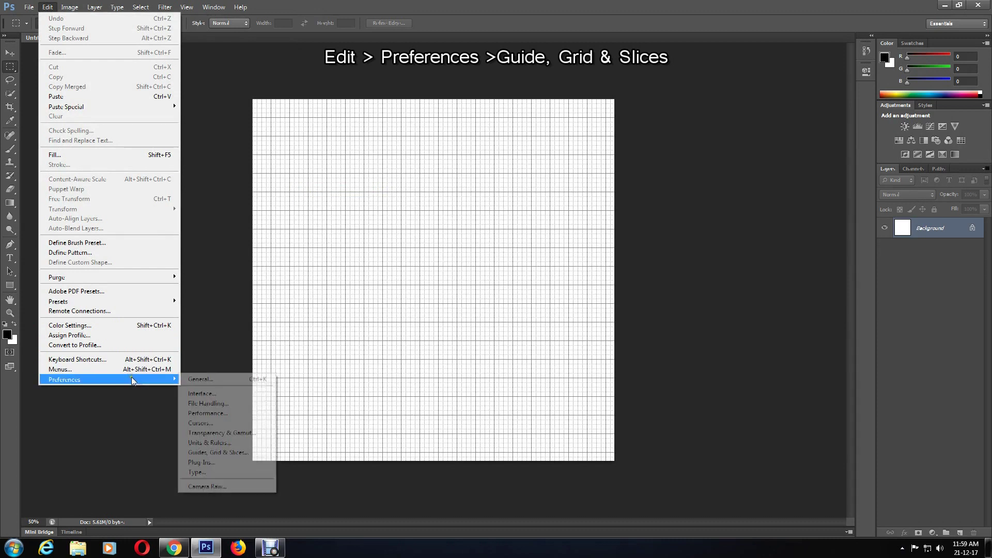
{"action": "left_click", "coordinate": [234, 453]}
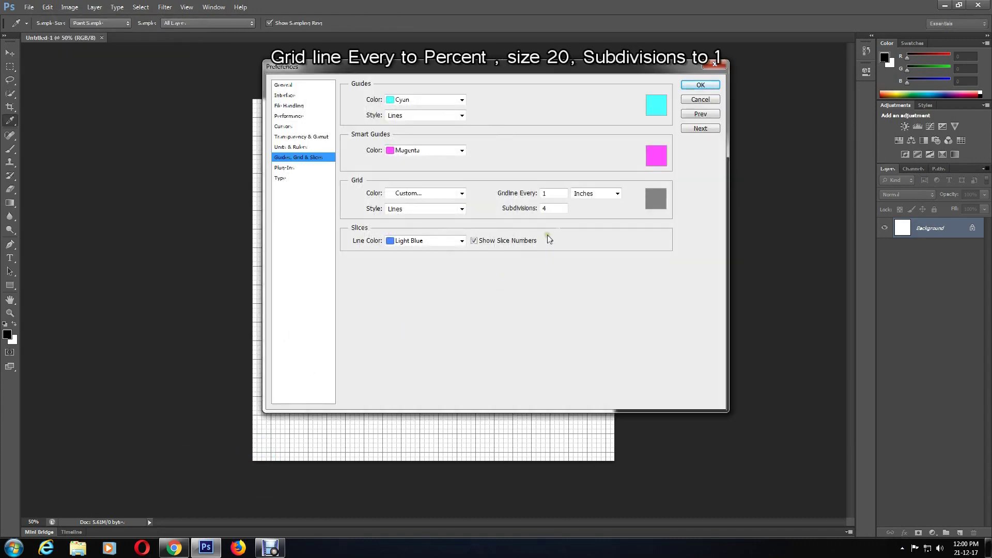
{"action": "left_click", "coordinate": [610, 196]}
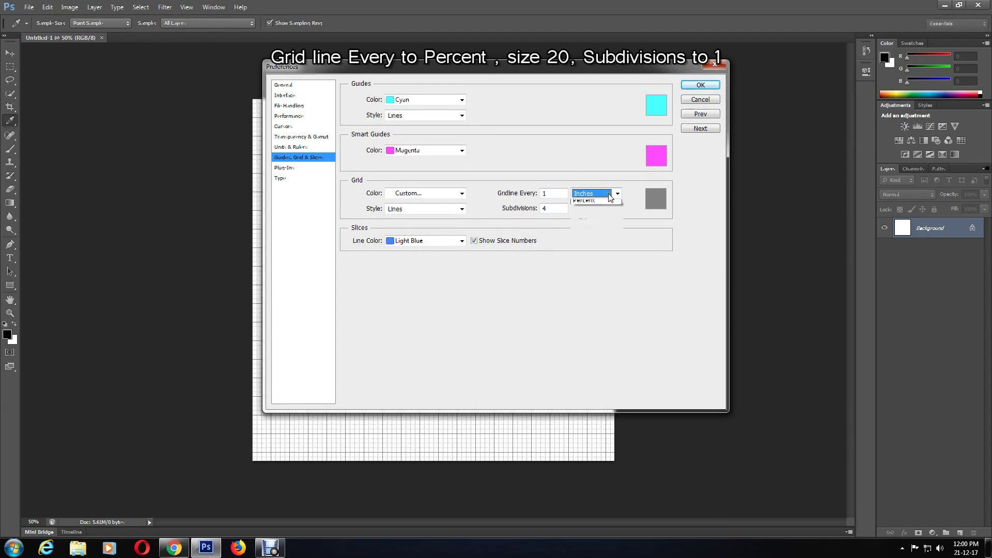
{"action": "left_click", "coordinate": [604, 254]}
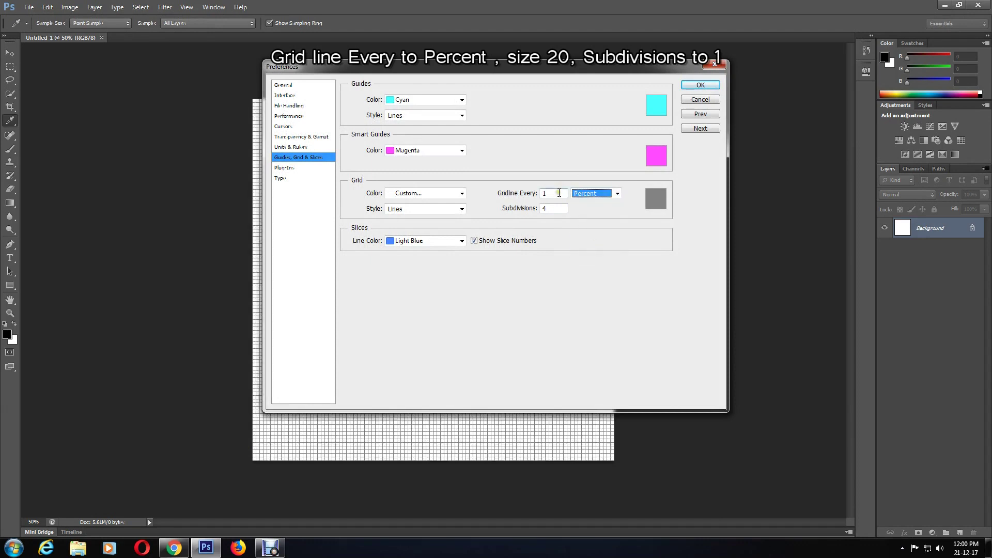
{"action": "double_click", "coordinate": [561, 193]}
{"action": "type", "text": "20"}
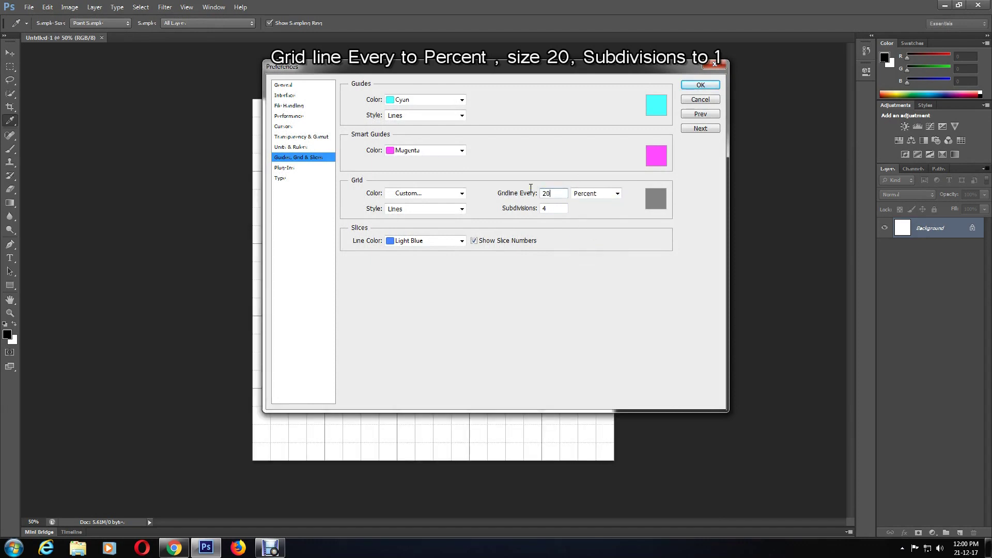
{"action": "double_click", "coordinate": [548, 209]}
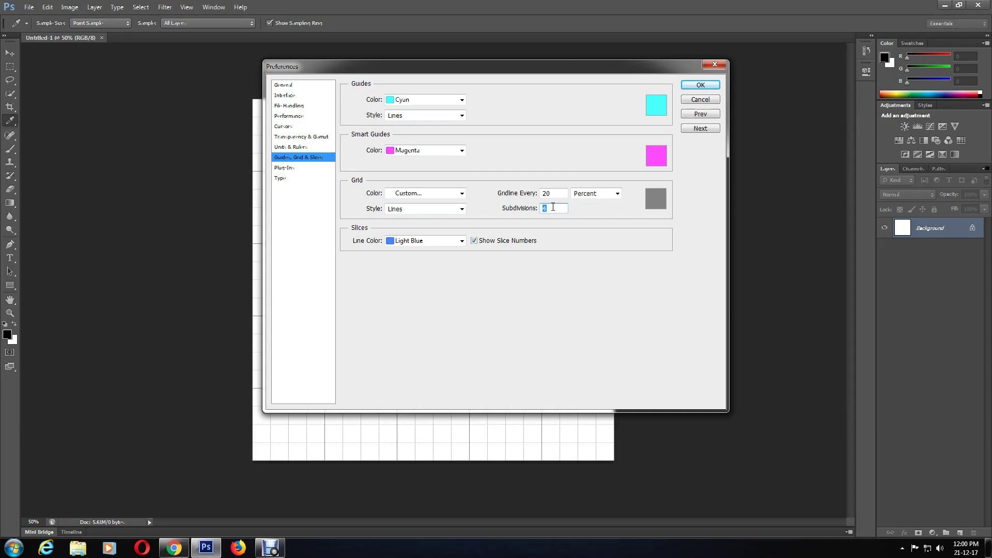
{"action": "type", "text": "1"}
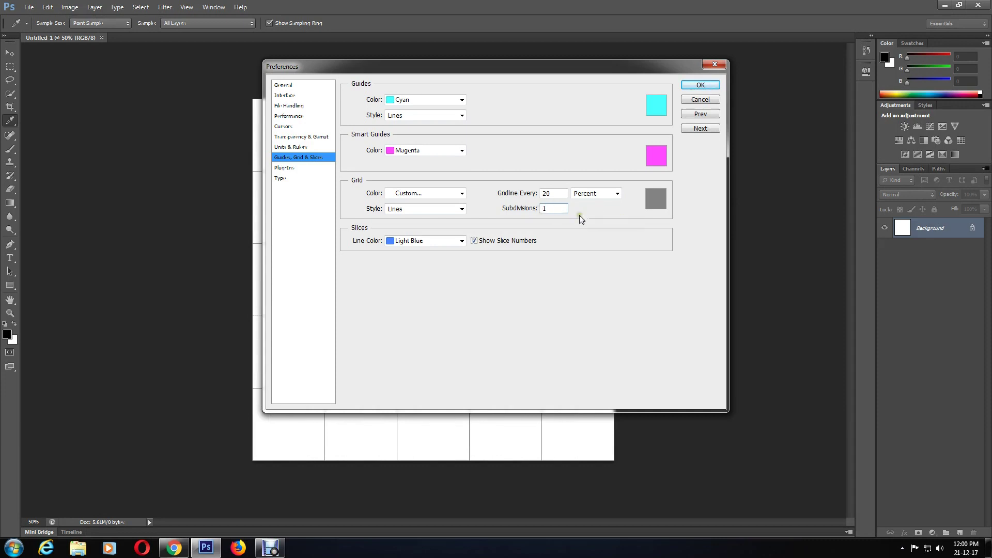
{"action": "left_click", "coordinate": [700, 84]}
{"action": "key", "text": "m"}
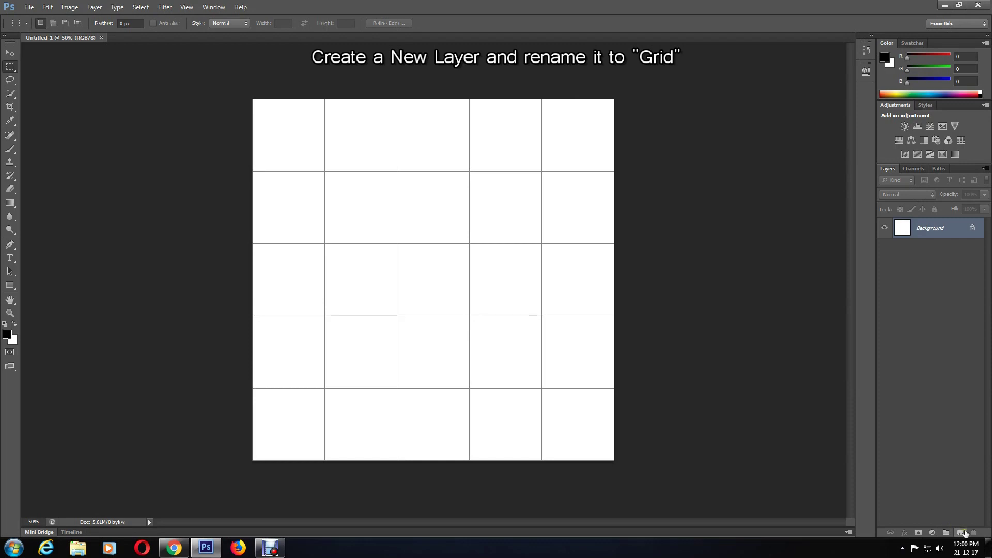
- Create a new empty layer above Background and name it 'Grid'
{"action": "left_click", "coordinate": [960, 533]}
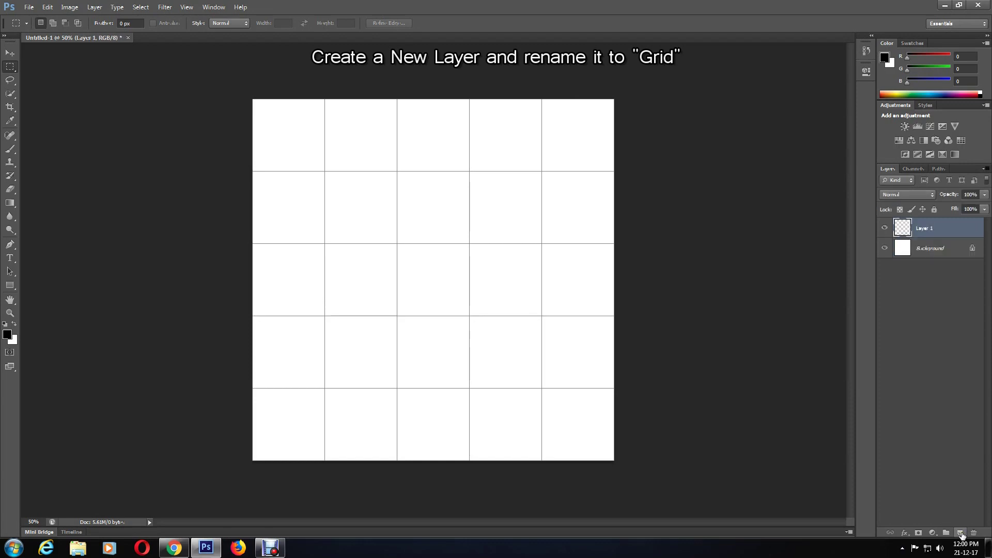
{"action": "double_click", "coordinate": [924, 229]}
{"action": "type", "text": "Grid"}
{"action": "key", "text": "Return"}
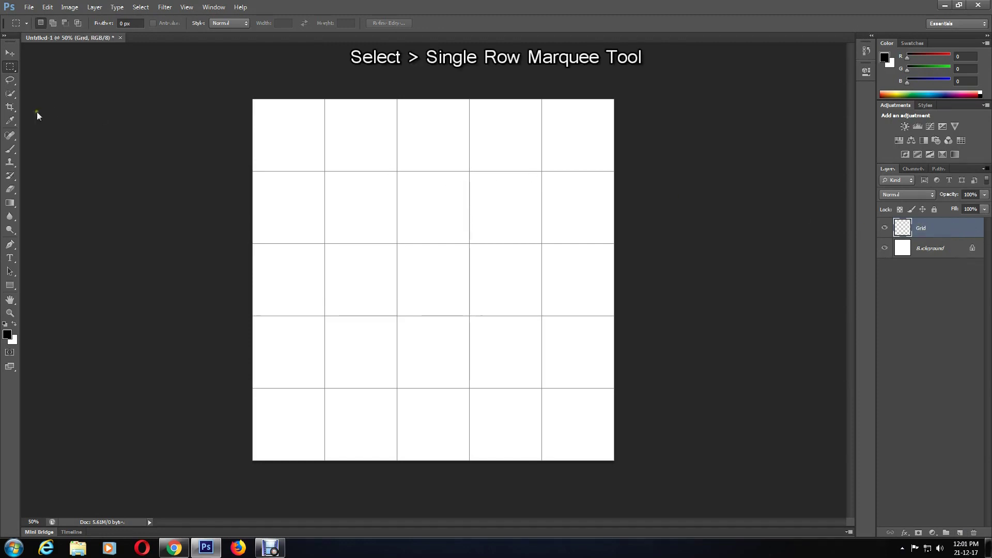
- Use the Single Row Marquee to select one-pixel rows along the horizontal grid lines
{"action": "right_click", "coordinate": [12, 74]}
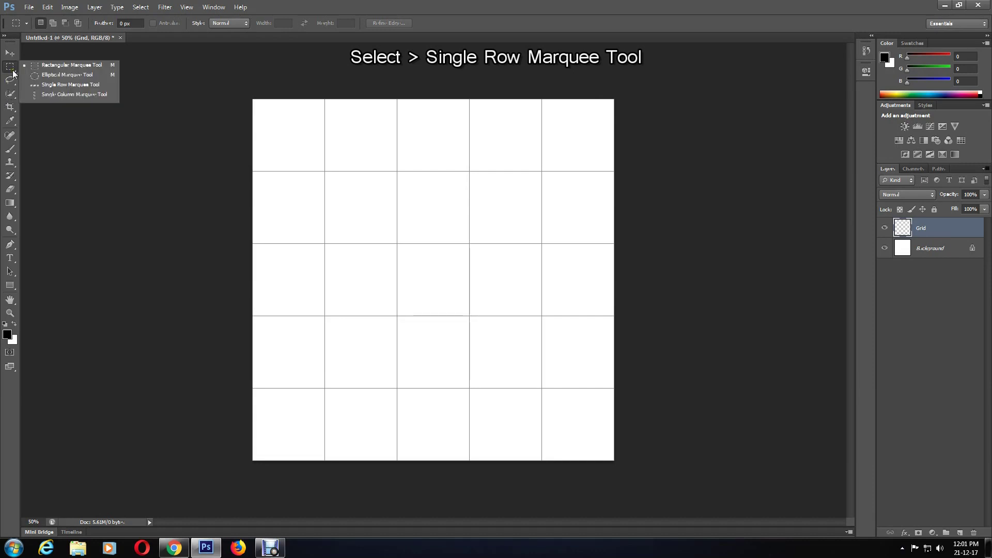
{"action": "left_click", "coordinate": [82, 85]}
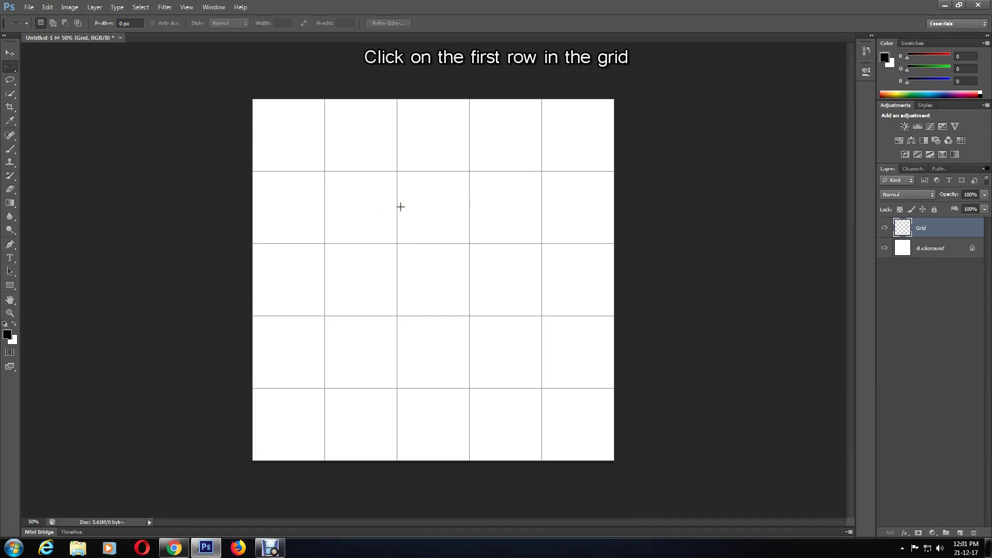
{"action": "left_click", "coordinate": [374, 171]}
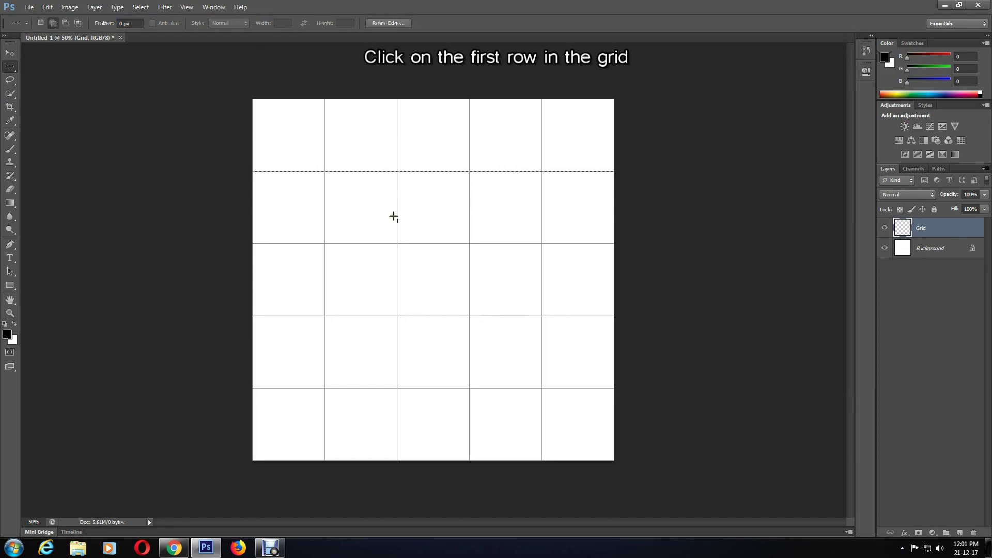
{"action": "left_click", "coordinate": [382, 244], "text": "shift"}
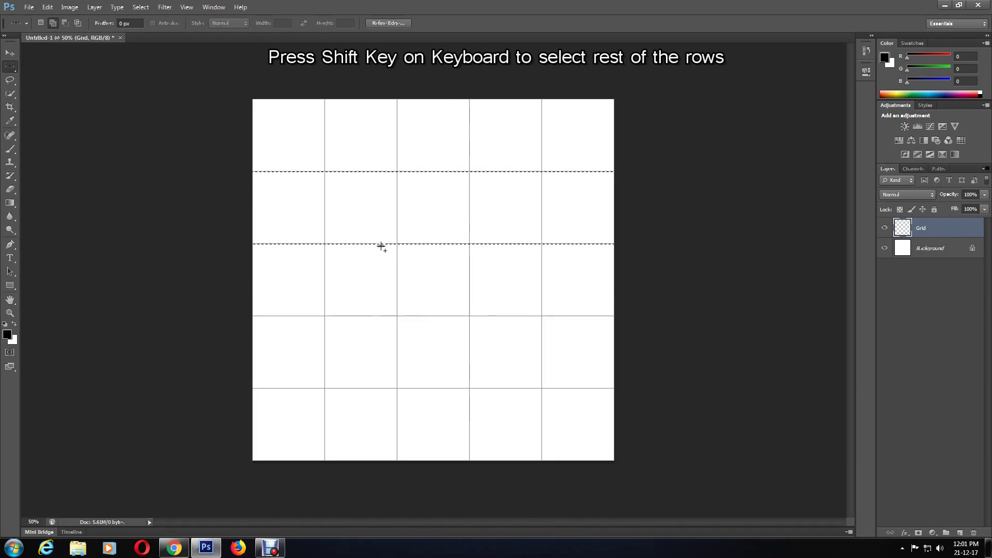
{"action": "left_click", "coordinate": [384, 316], "text": "shift"}
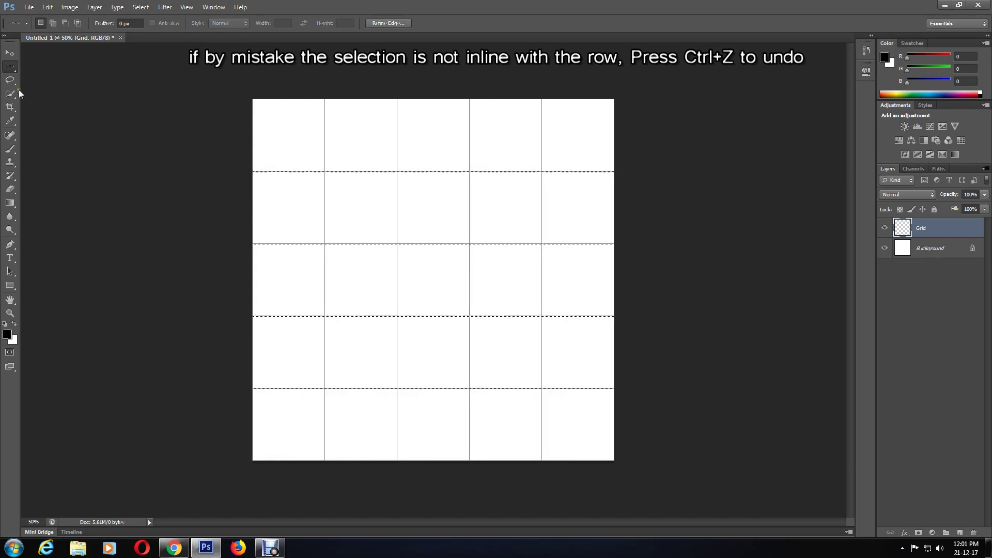
- Use the Single Column Marquee to add one-pixel columns along all four vertical grid lines
{"action": "right_click", "coordinate": [11, 73]}
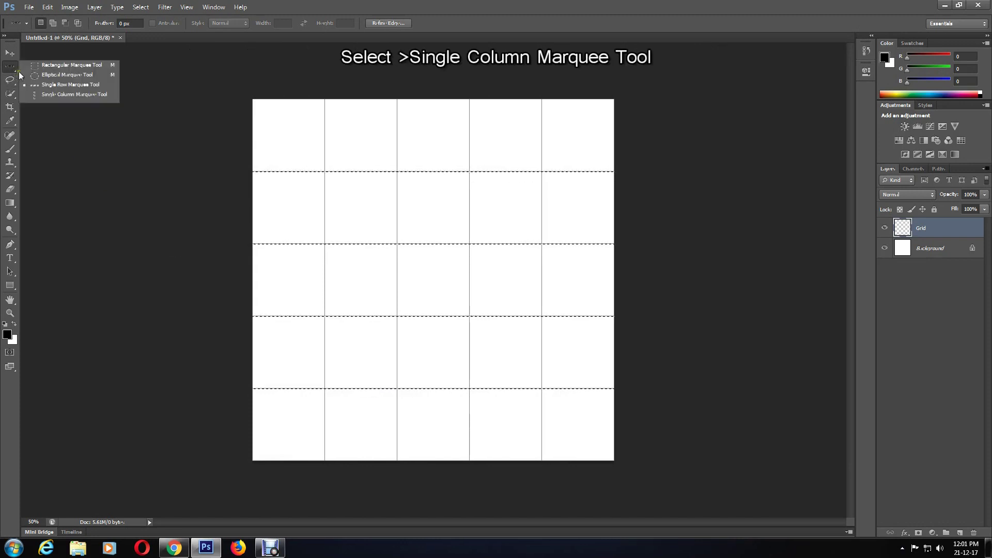
{"action": "left_click", "coordinate": [57, 95]}
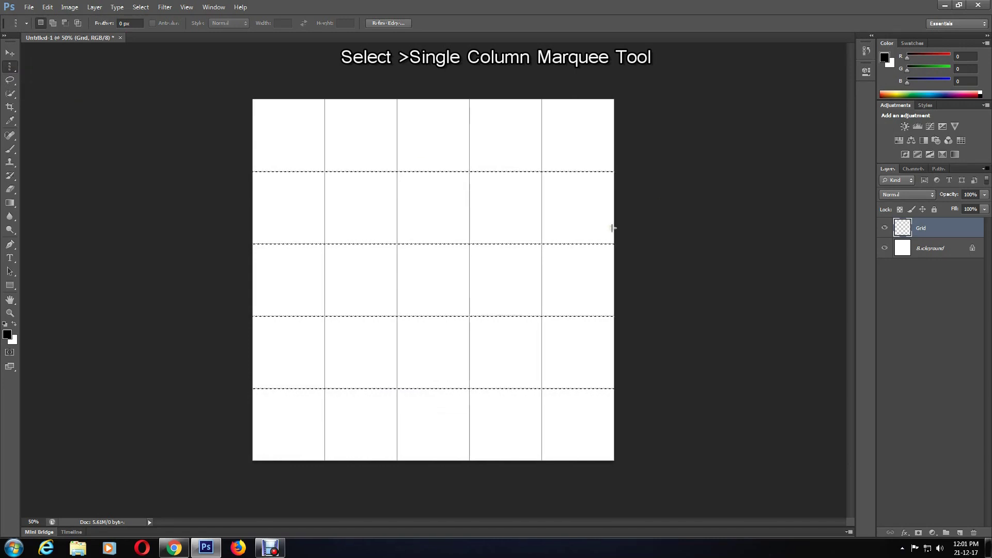
{"action": "left_click", "coordinate": [325, 226], "text": "shift"}
{"action": "left_click", "coordinate": [398, 231], "text": "shift"}
{"action": "left_click", "coordinate": [470, 228], "text": "shift"}
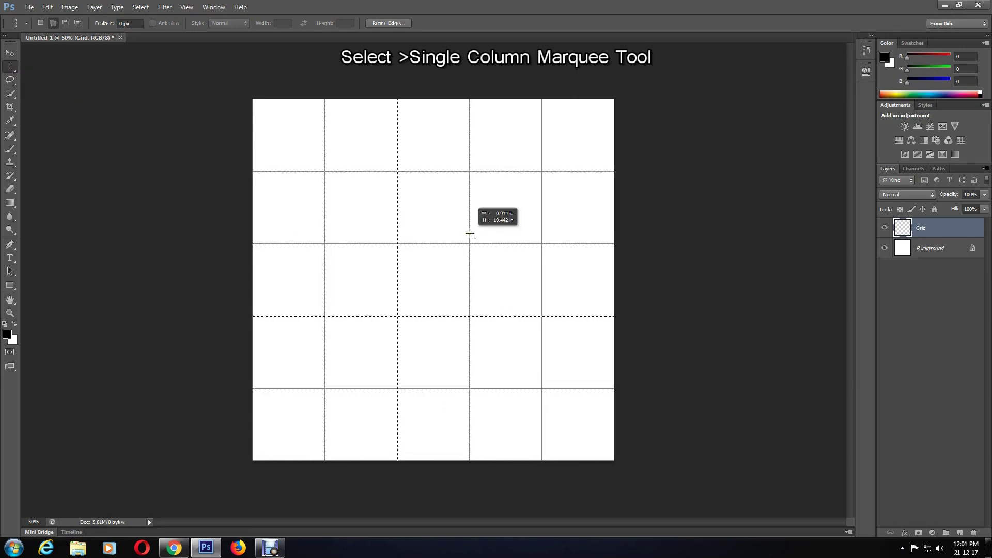
{"action": "left_click", "coordinate": [543, 231], "text": "shift"}
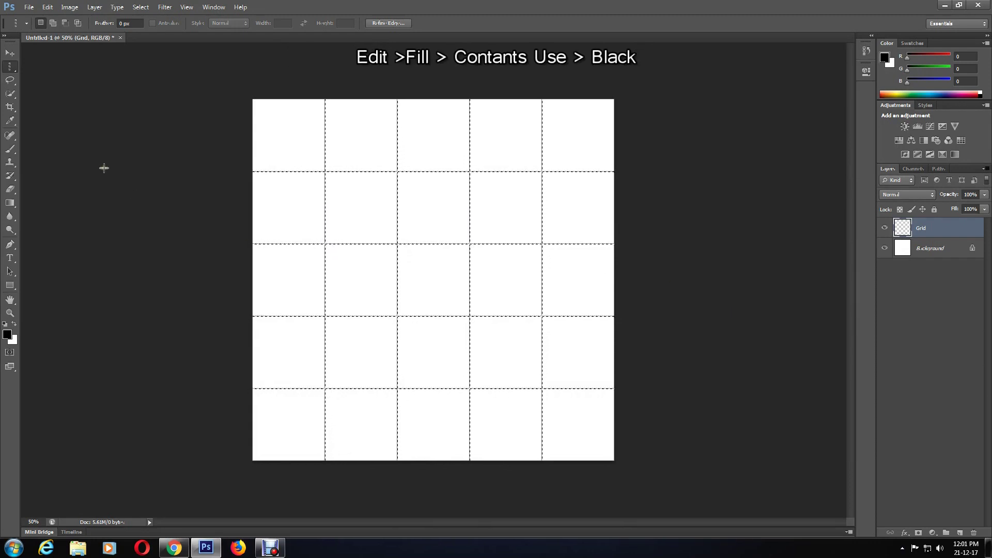
- Fill the one-pixel grid line selection with Black on the Grid layer
{"action": "left_click", "coordinate": [47, 7]}
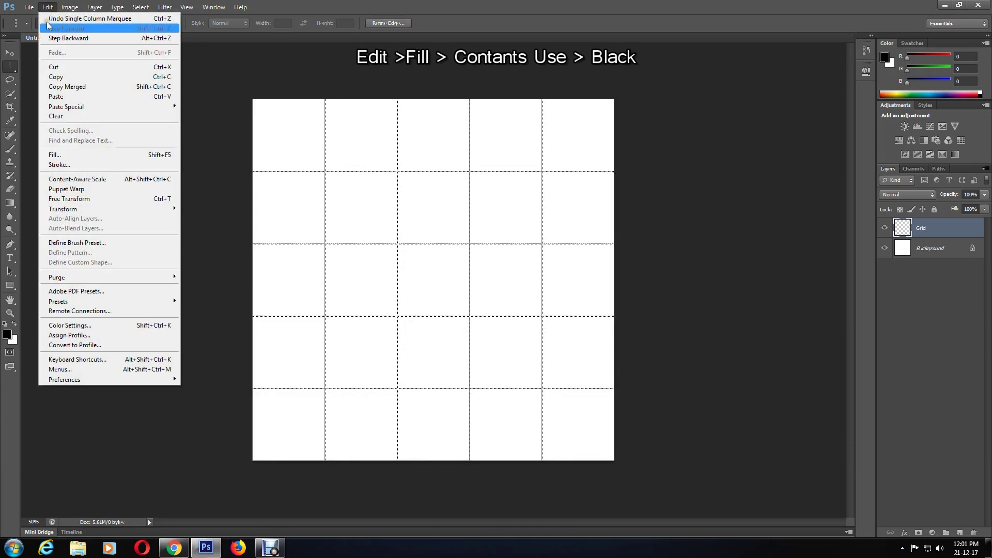
{"action": "left_click", "coordinate": [62, 155]}
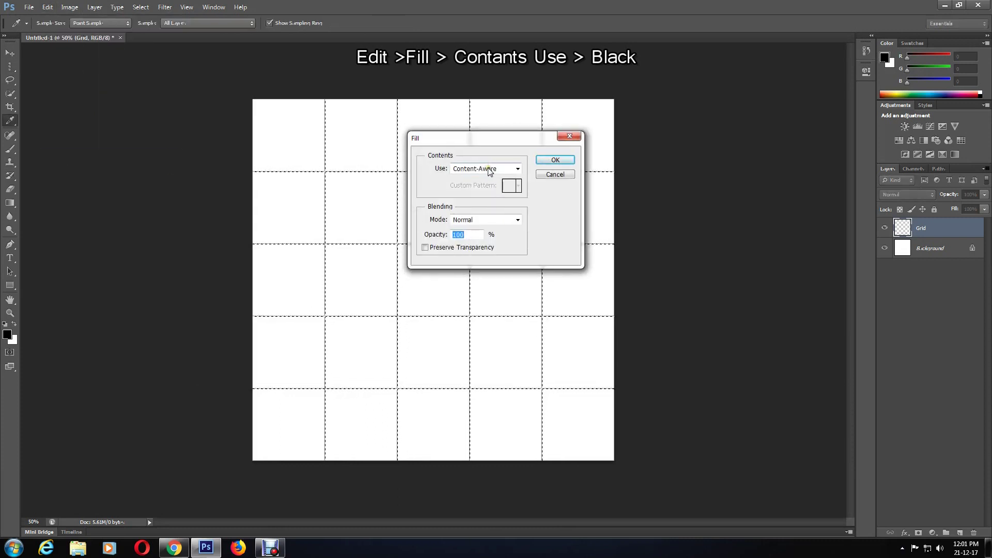
{"action": "left_click", "coordinate": [488, 169]}
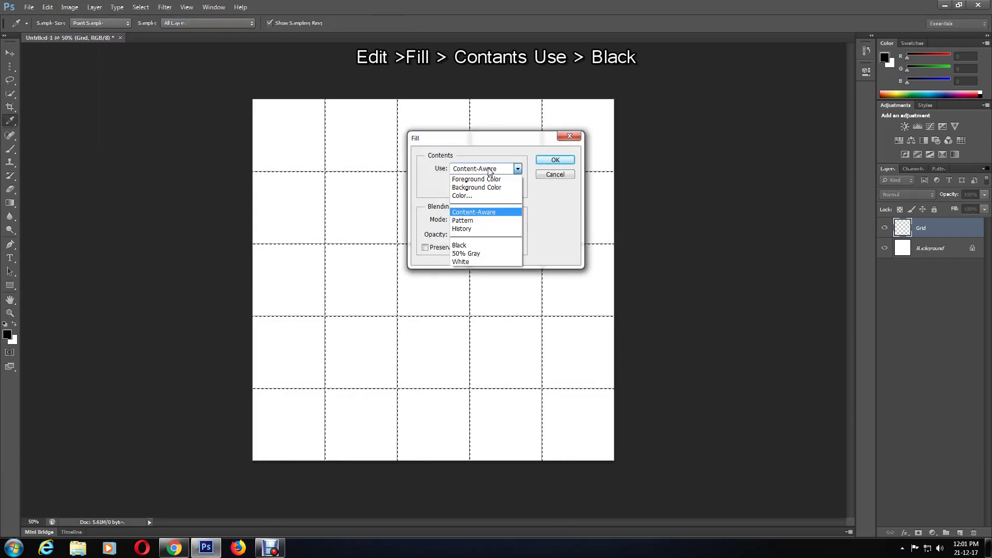
{"action": "left_click", "coordinate": [481, 245]}
{"action": "left_click", "coordinate": [554, 160]}
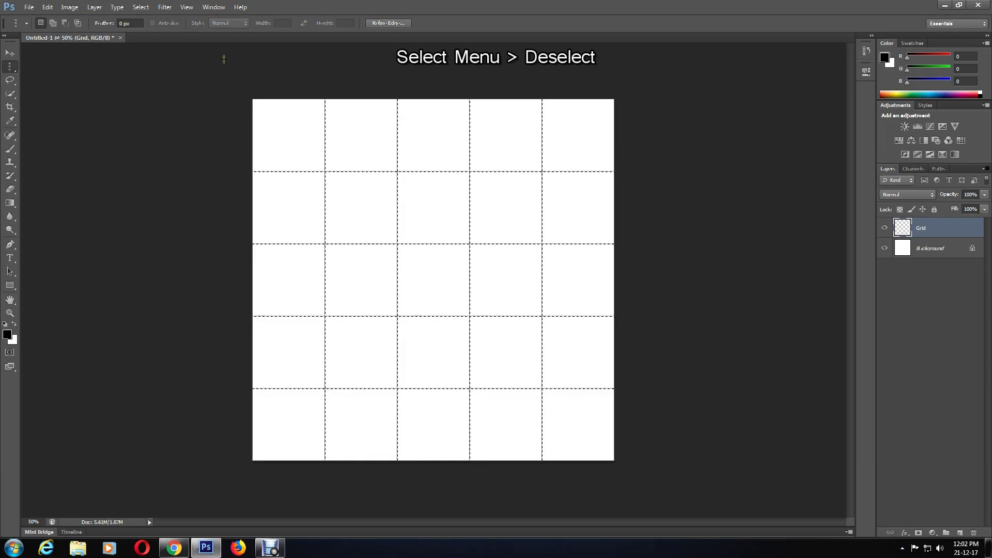
- Deselect the grid lines and hide the guide grid overlay
{"action": "left_click", "coordinate": [140, 7]}
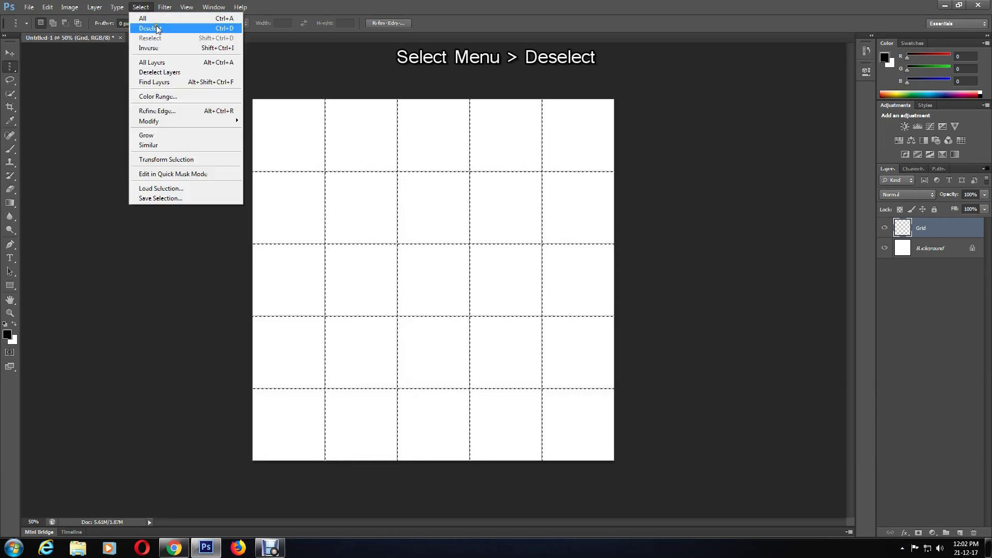
{"action": "left_click", "coordinate": [157, 29]}
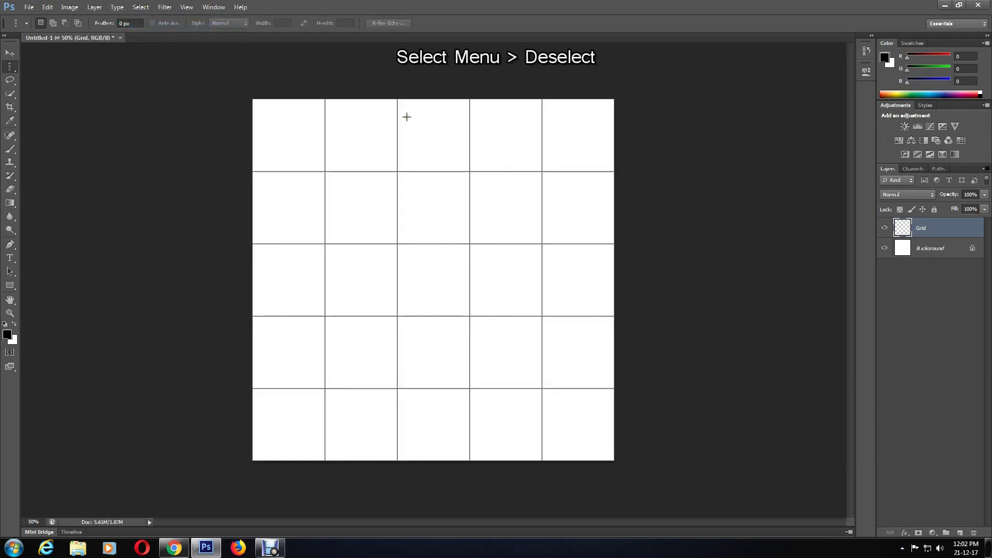
{"action": "left_click", "coordinate": [187, 8]}
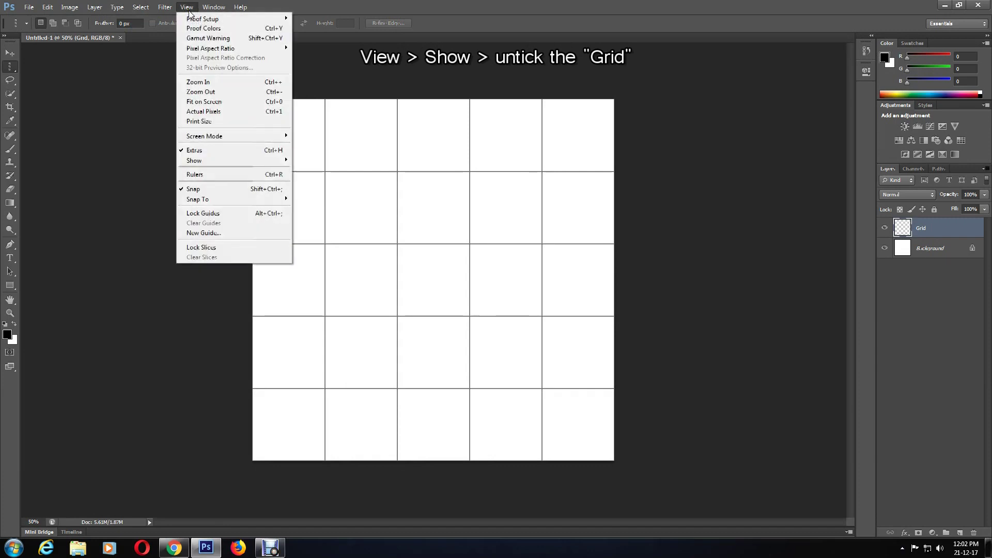
{"action": "mouse_move", "coordinate": [252, 160]}
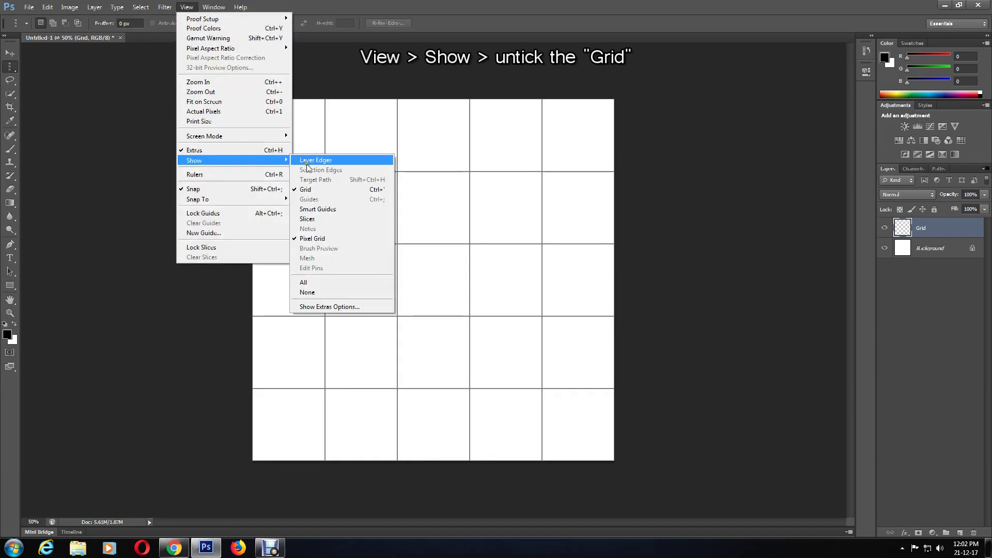
{"action": "left_click", "coordinate": [315, 190]}
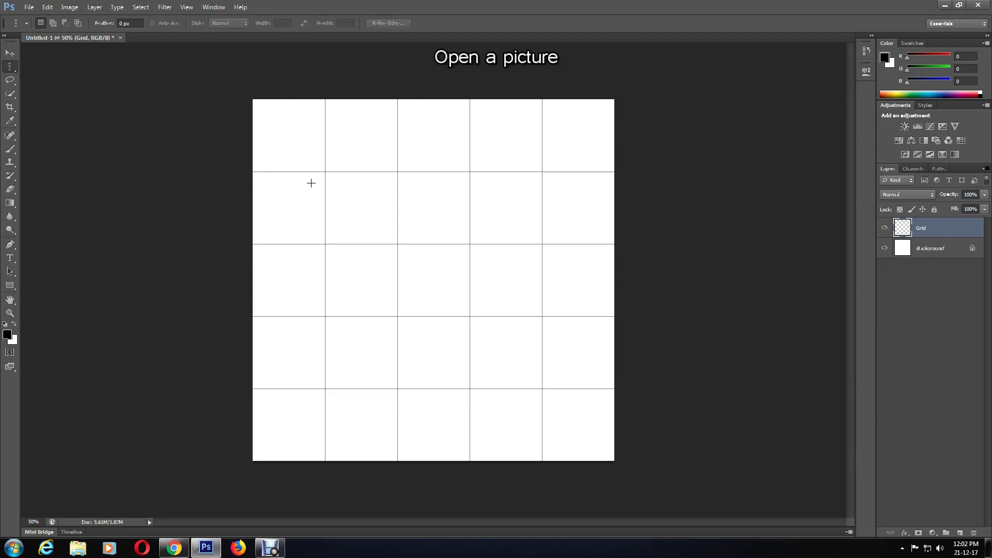
- Open the yellow-hat portrait JPEG from the Desktop's color folder
{"action": "left_click", "coordinate": [29, 8]}
{"action": "left_click", "coordinate": [38, 28]}
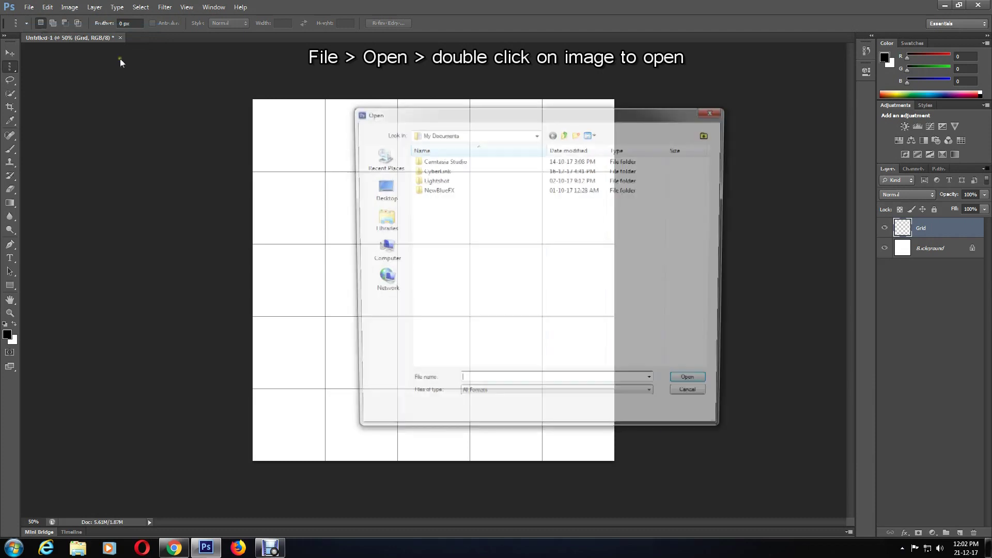
{"action": "left_click", "coordinate": [389, 197]}
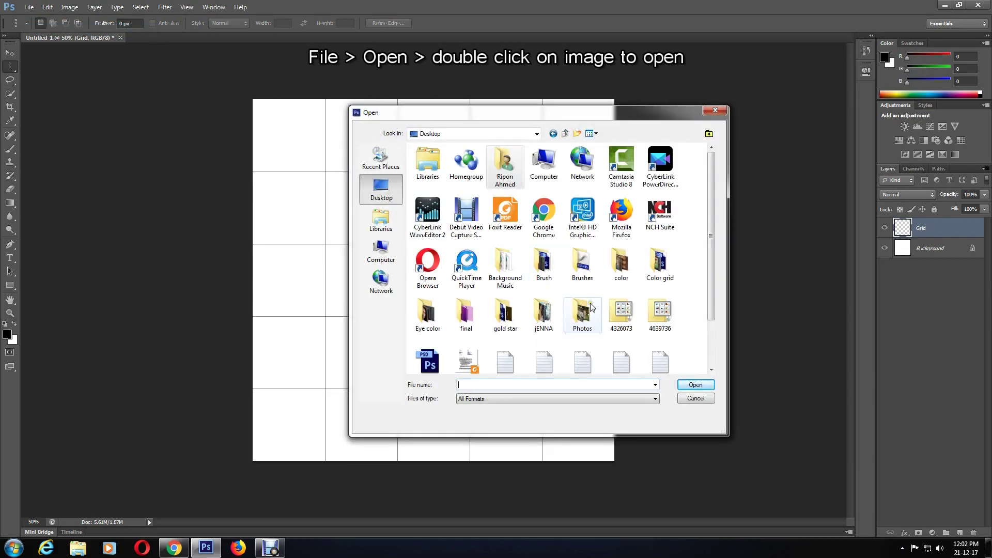
{"action": "double_click", "coordinate": [615, 276]}
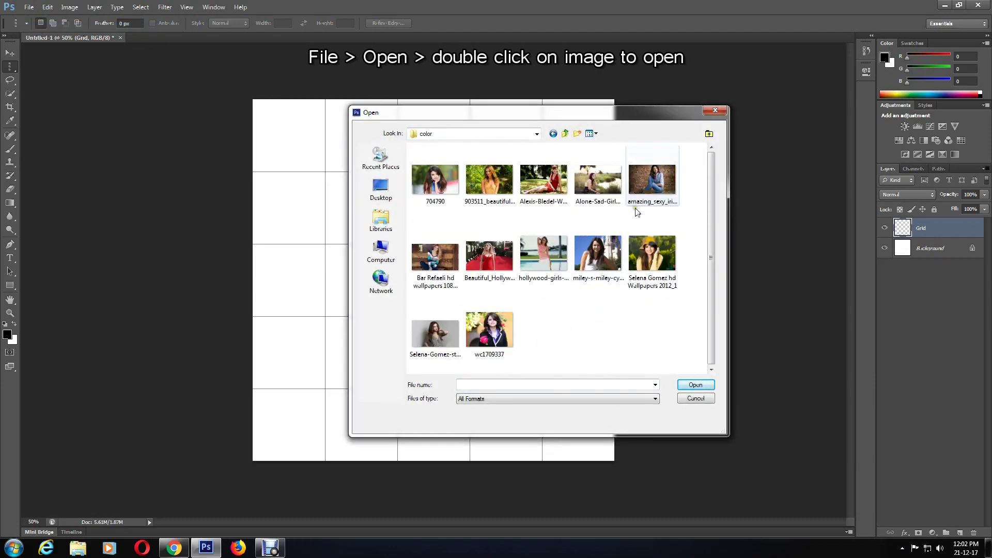
{"action": "double_click", "coordinate": [655, 260]}
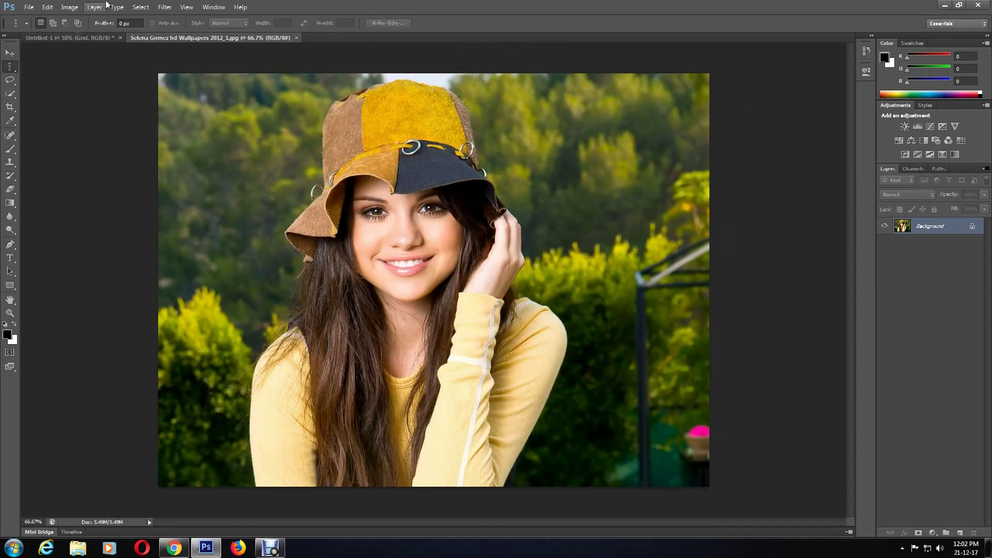
- Select All on the portrait photo and copy it to the clipboard
{"action": "left_click", "coordinate": [141, 7]}
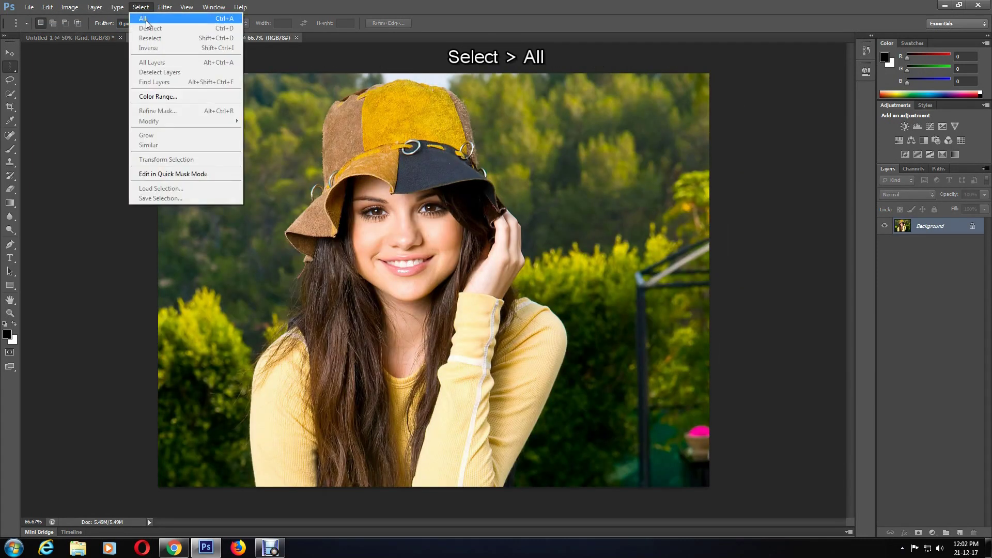
{"action": "left_click", "coordinate": [146, 20]}
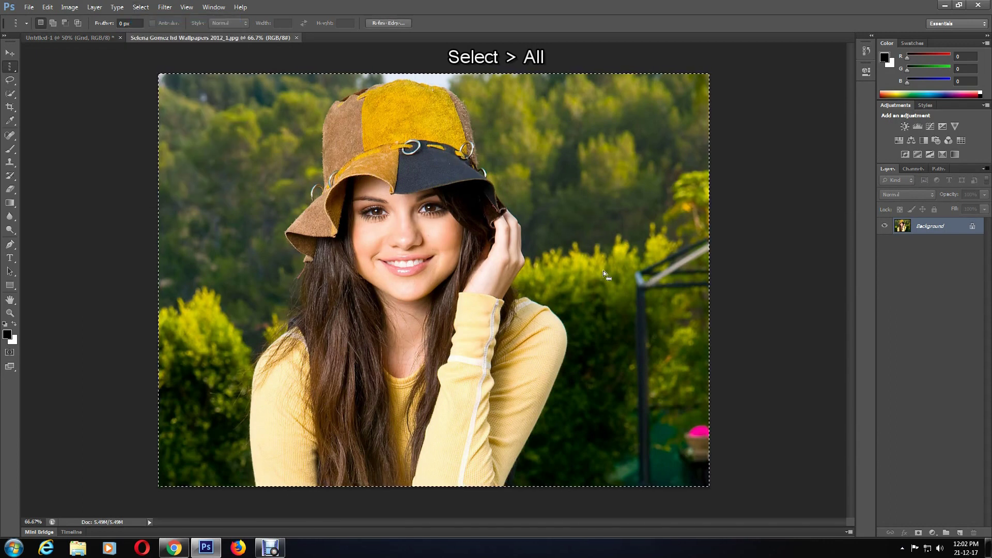
{"action": "left_click", "coordinate": [47, 7]}
{"action": "left_click", "coordinate": [66, 77]}
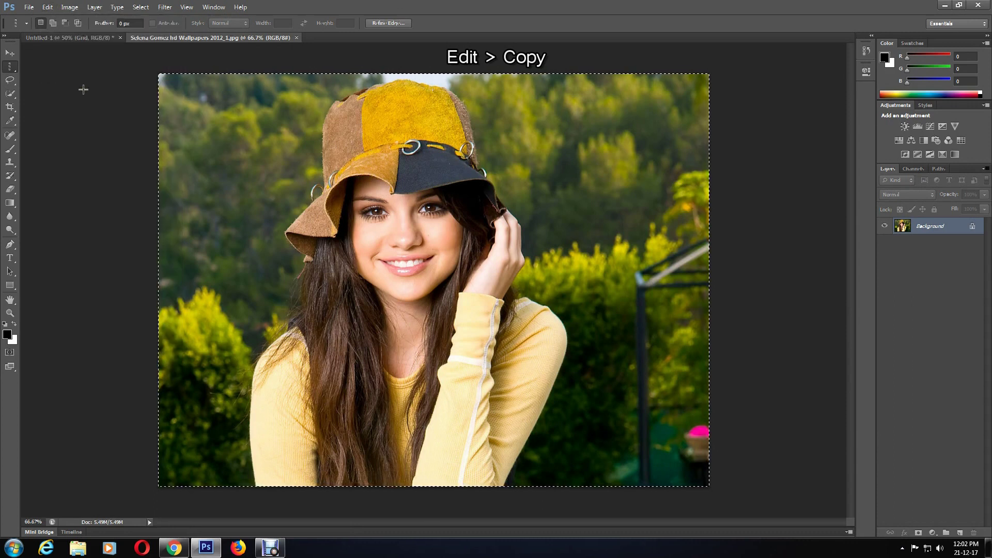
- Paste the copied portrait in place into Untitled-1 as Layer 1, directly above Background
{"action": "left_click", "coordinate": [70, 37]}
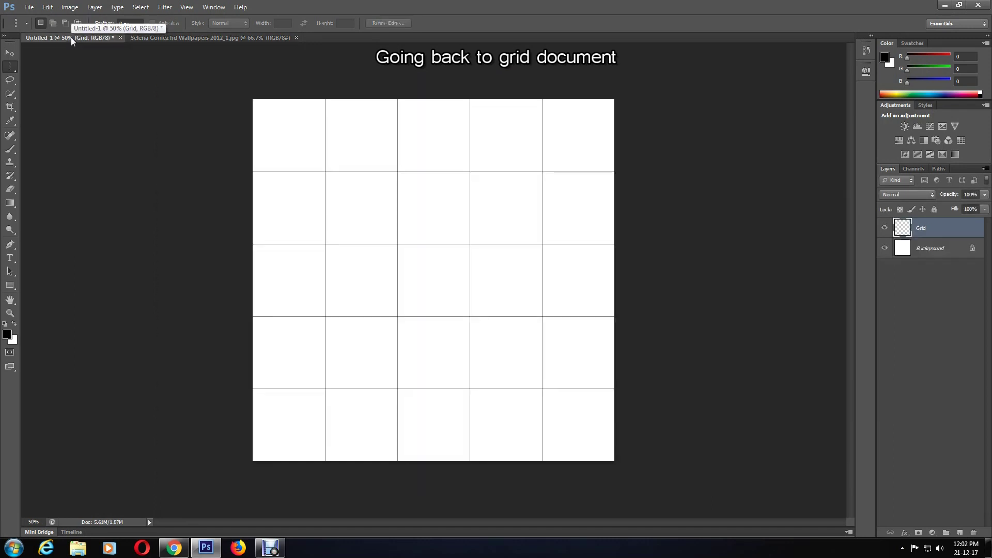
{"action": "left_click", "coordinate": [928, 250]}
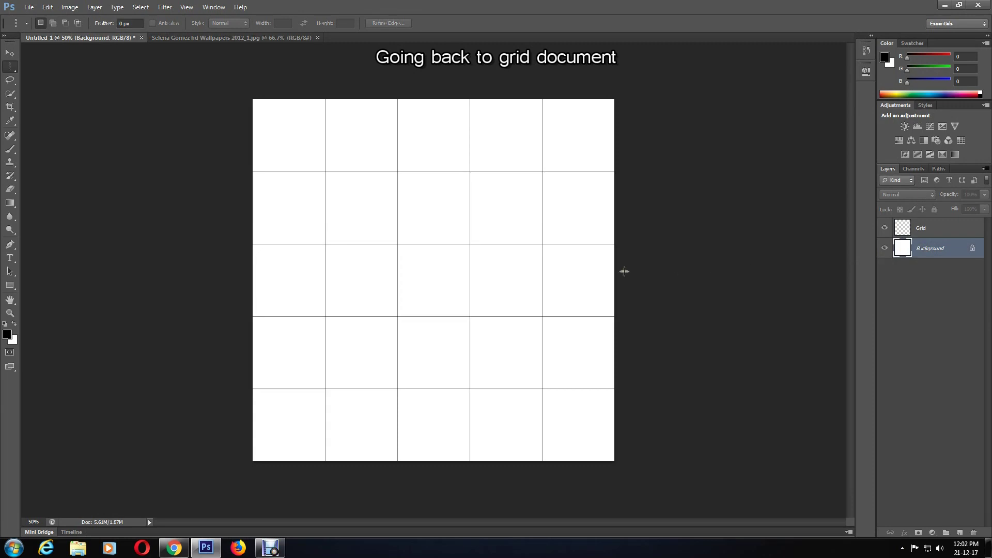
{"action": "left_click", "coordinate": [47, 9]}
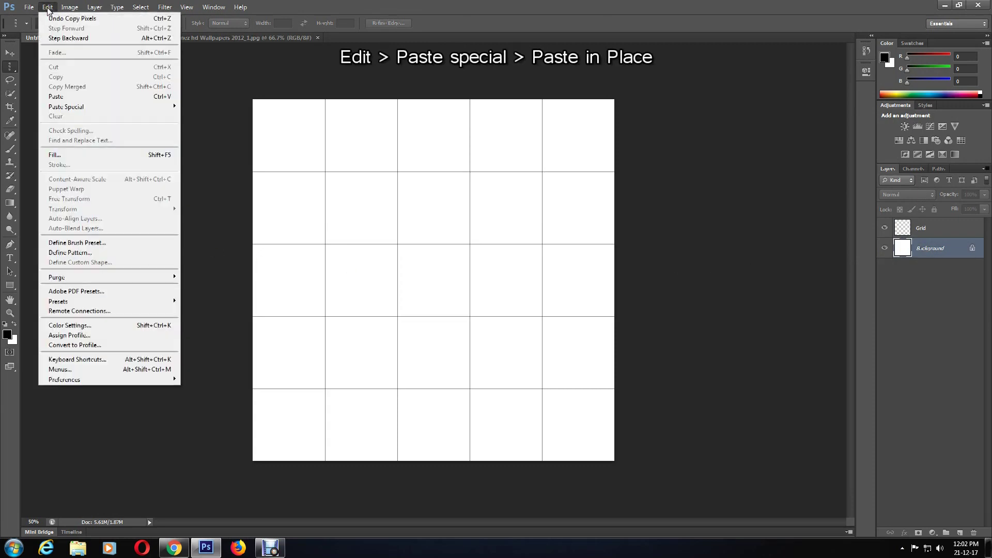
{"action": "mouse_move", "coordinate": [94, 106]}
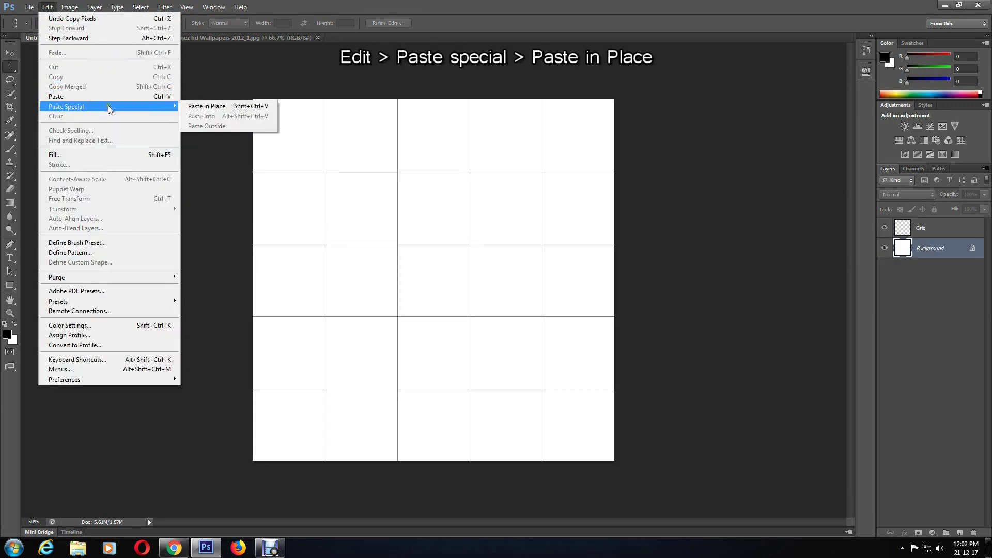
{"action": "left_click", "coordinate": [215, 107]}
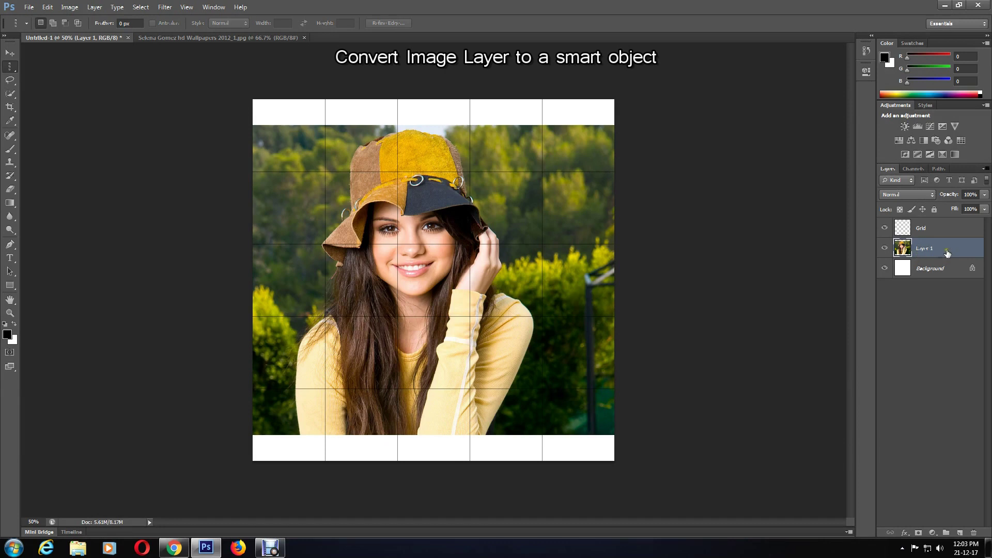
- Convert Layer 1 to a smart object from the Layers panel menu
{"action": "left_click", "coordinate": [986, 170]}
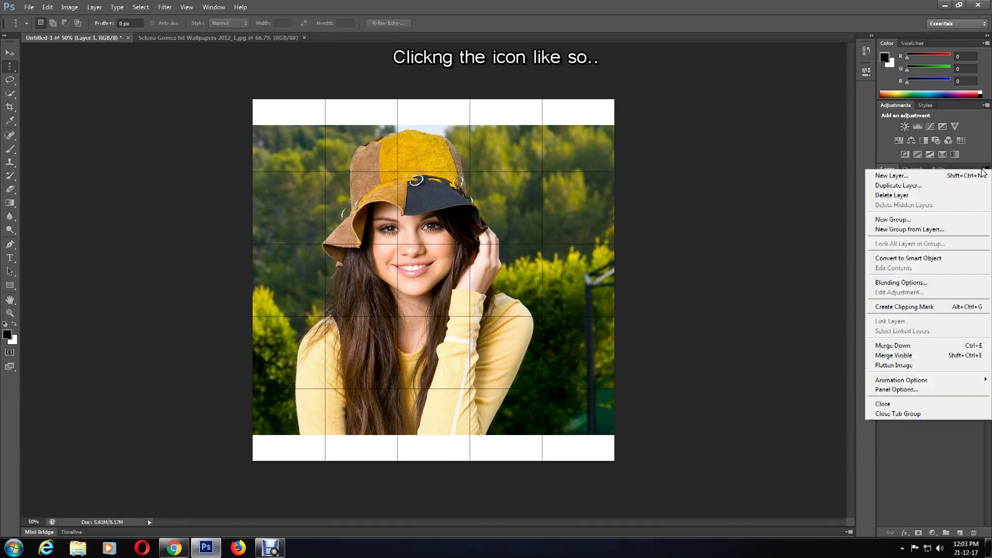
{"action": "left_click", "coordinate": [967, 258]}
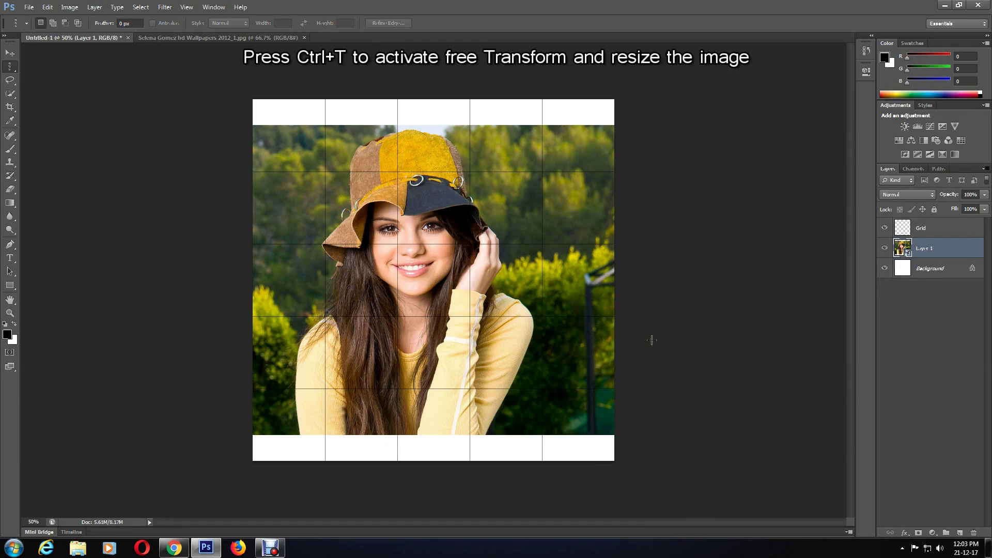
- Scale the portrait smart object to about 107% so it fills the entire canvas
{"action": "key", "text": "ctrl+t"}
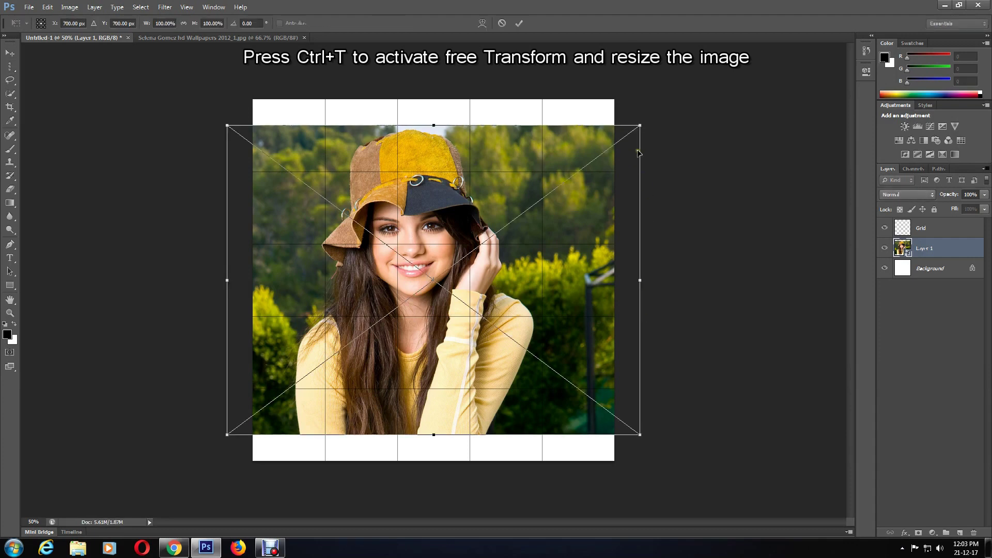
{"action": "left_click_drag", "start_coordinate": [641, 127], "coordinate": [655, 101]}
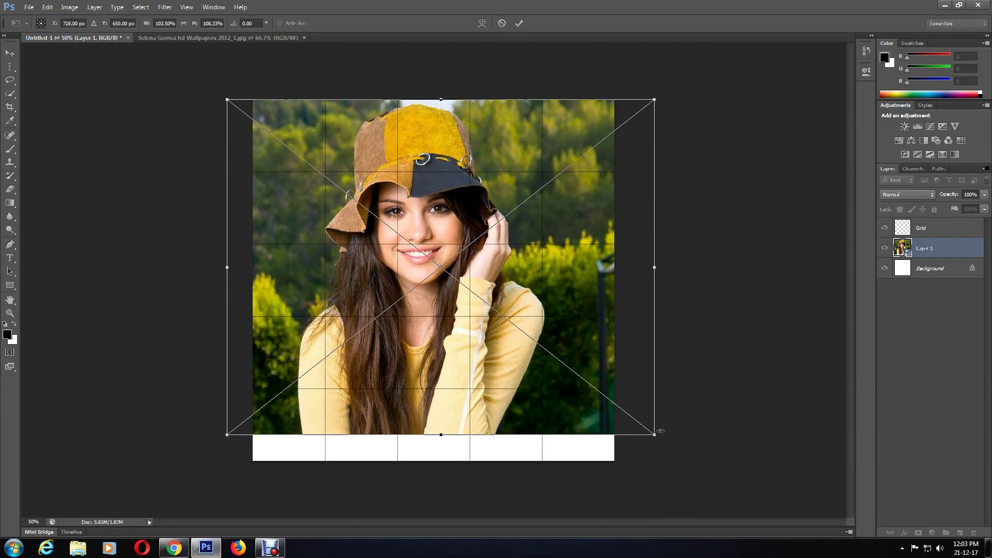
{"action": "left_click_drag", "start_coordinate": [655, 434], "coordinate": [670, 460]}
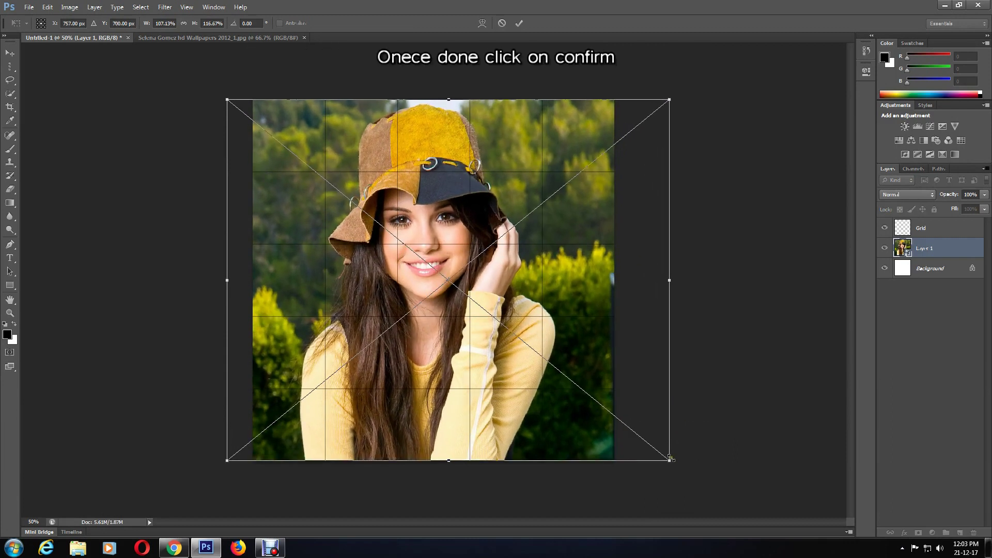
{"action": "left_click", "coordinate": [520, 24]}
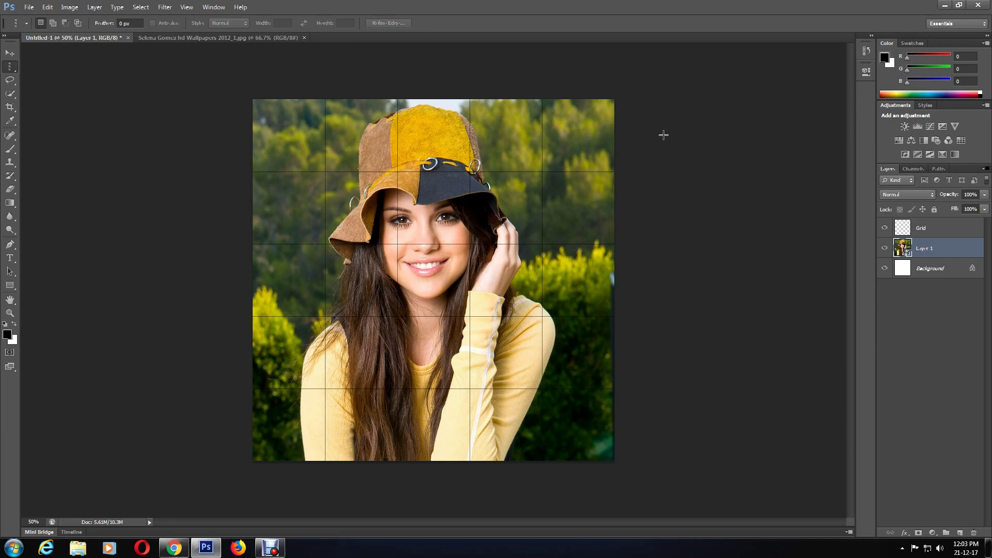
- With the Magic Wand on the Grid layer, select corner squares including top-left and bottom-right, then target Layer 1
{"action": "left_click", "coordinate": [925, 231]}
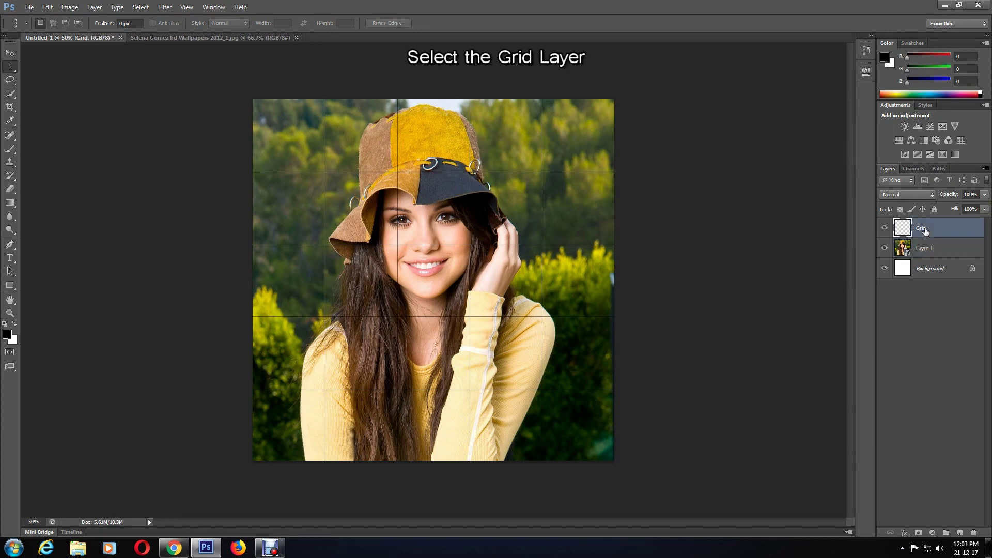
{"action": "left_click", "coordinate": [10, 95]}
{"action": "left_click", "coordinate": [67, 101]}
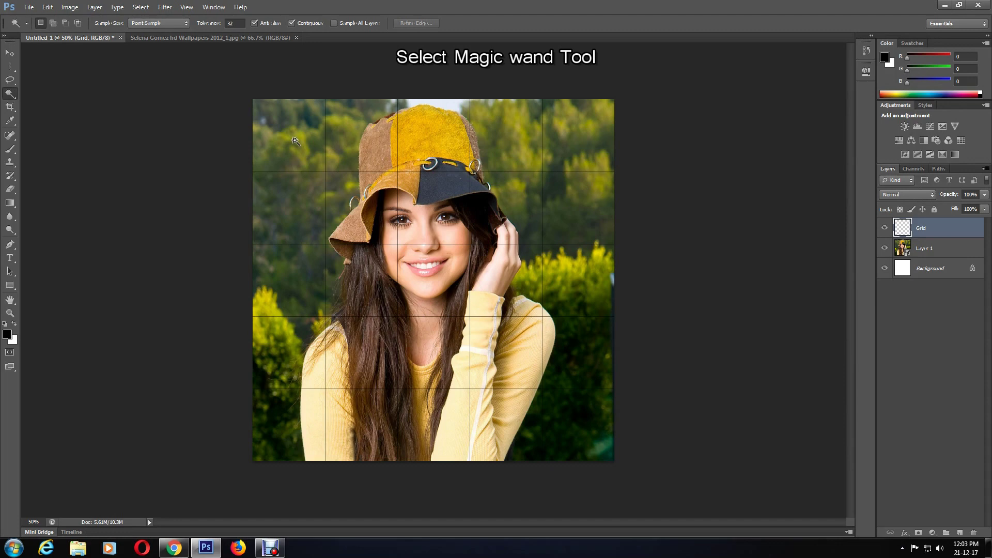
{"action": "left_click", "coordinate": [307, 151]}
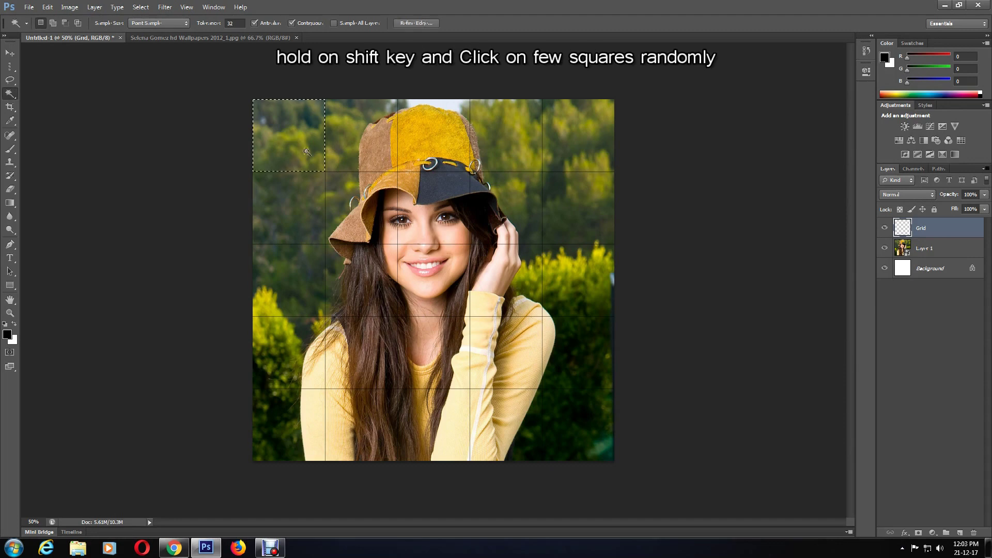
{"action": "key", "text": "shift"}
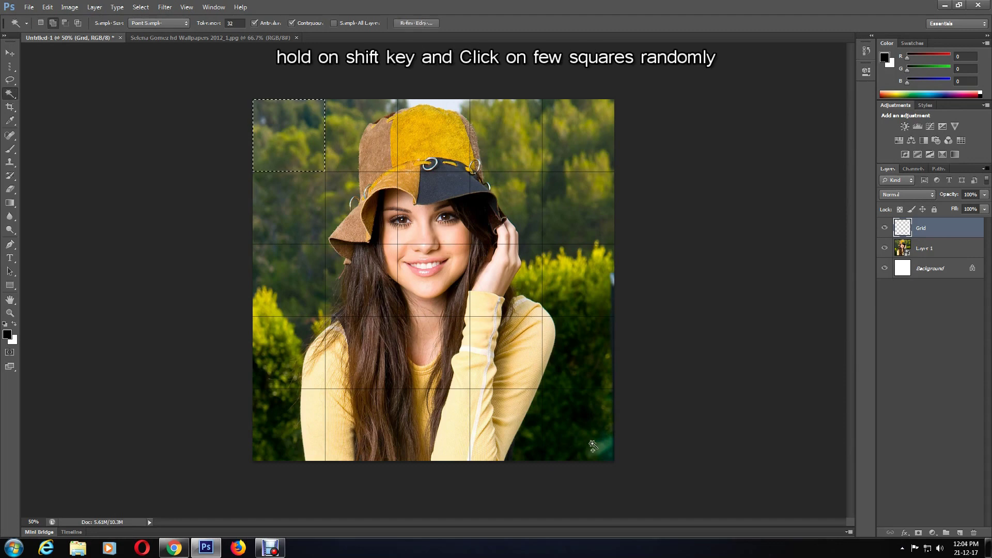
{"action": "left_click", "coordinate": [593, 445], "text": "shift"}
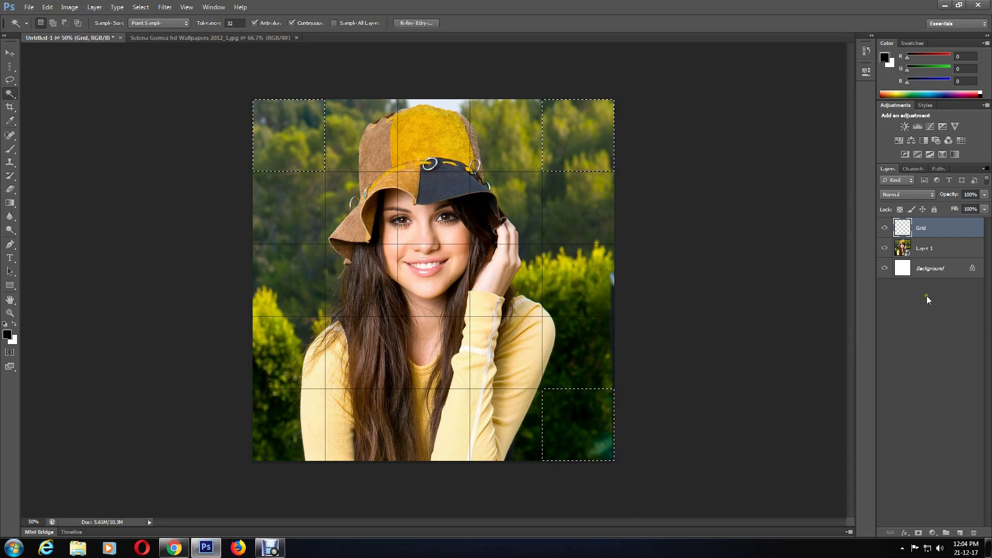
{"action": "left_click", "coordinate": [934, 254]}
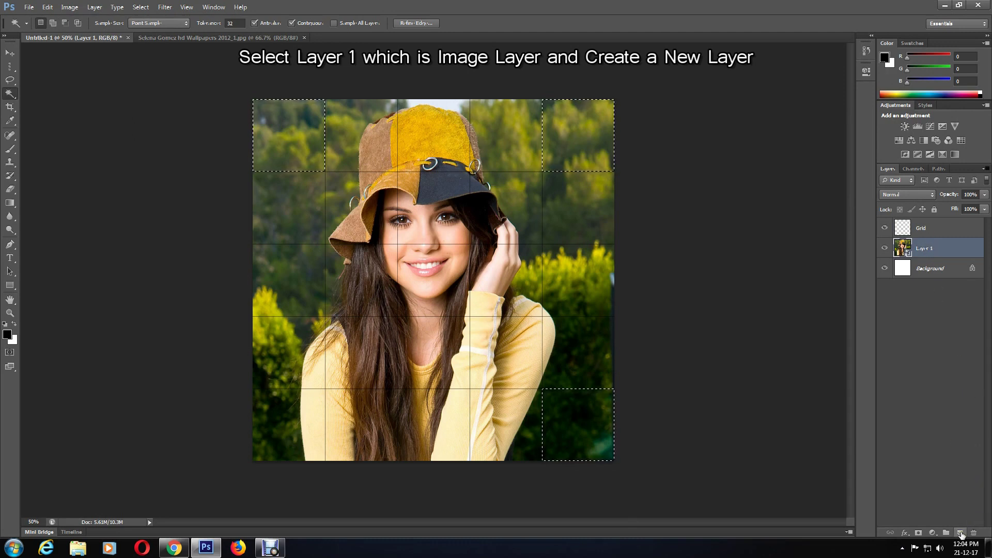
- Add a new empty layer above Layer 1 and rename it White
{"action": "left_click", "coordinate": [961, 532]}
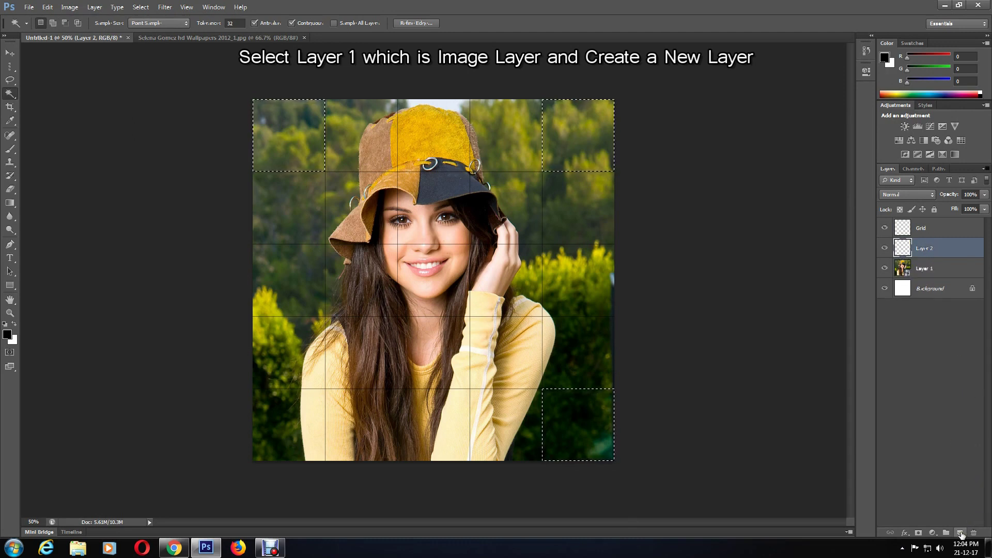
{"action": "double_click", "coordinate": [925, 249]}
{"action": "type", "text": "White"}
{"action": "key", "text": "Return"}
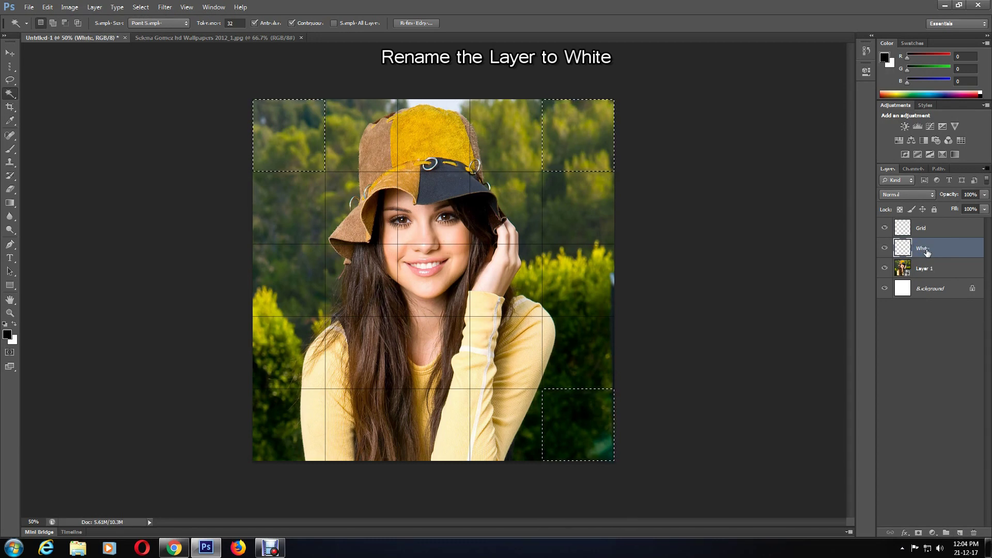
{"action": "left_click", "coordinate": [47, 7]}
- Fill the selected corner squares with White on the White layer
{"action": "left_click", "coordinate": [88, 156]}
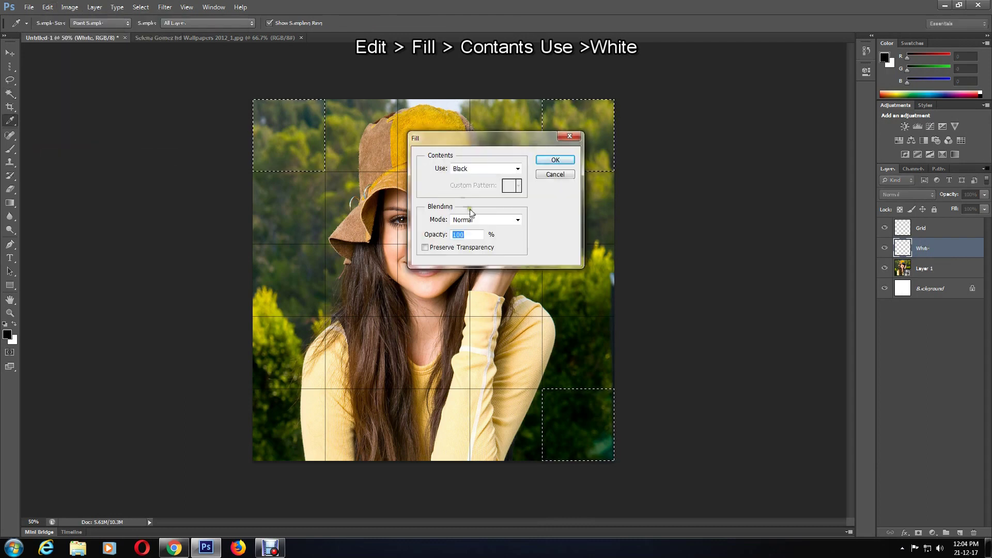
{"action": "left_click", "coordinate": [462, 170]}
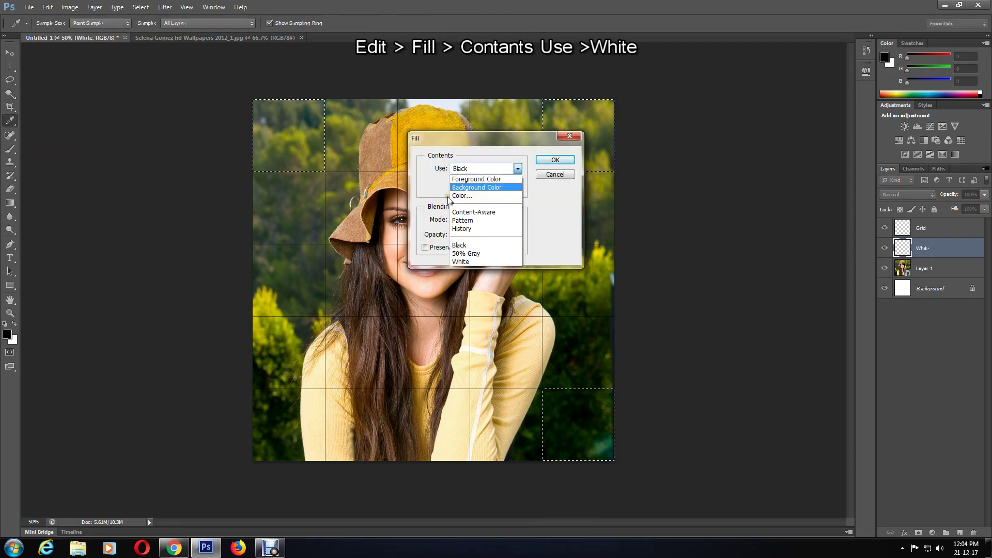
{"action": "left_click", "coordinate": [470, 260]}
{"action": "left_click", "coordinate": [554, 161]}
- Clear the selection and make the Grid layer active with the Magic Wand
{"action": "key", "text": "w"}
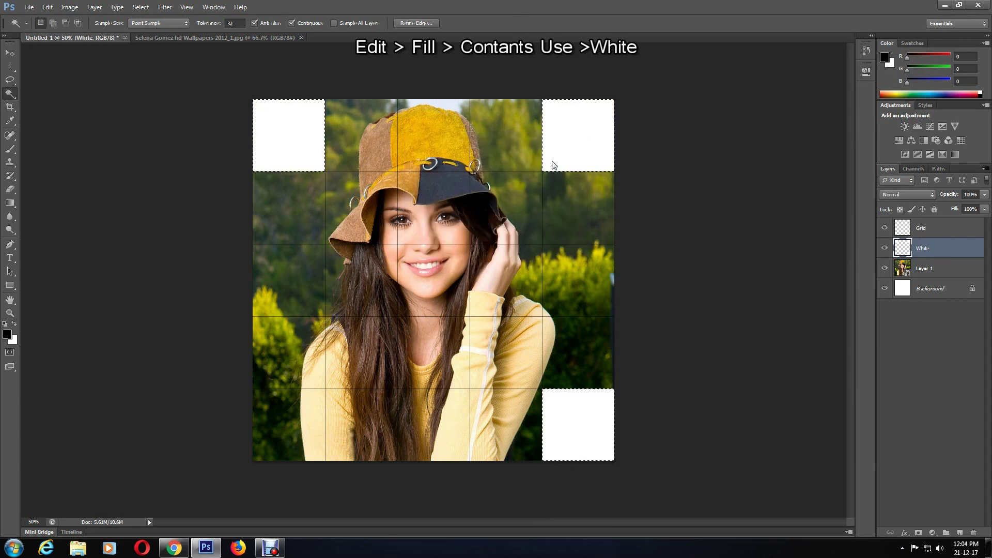
{"action": "left_click", "coordinate": [140, 8]}
{"action": "left_click", "coordinate": [151, 28]}
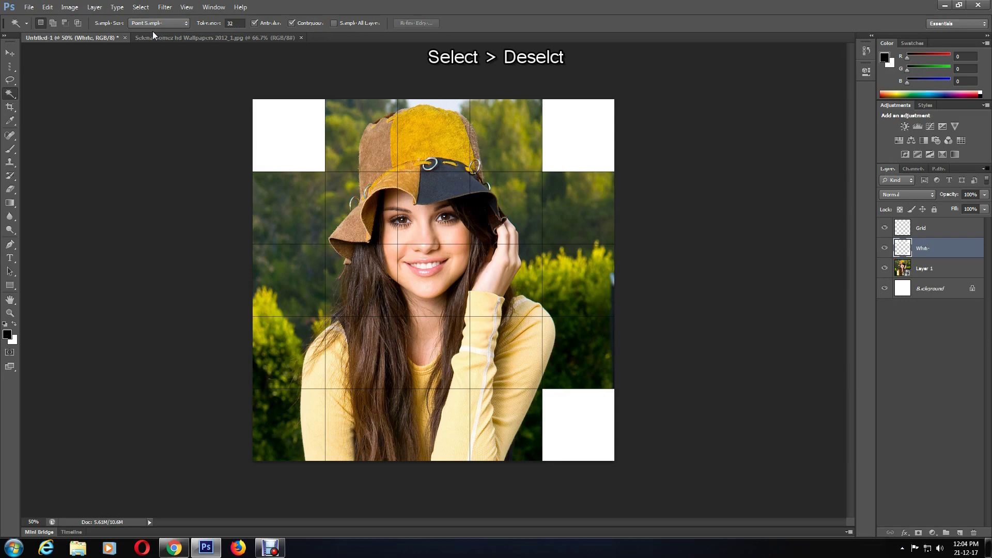
{"action": "left_click", "coordinate": [912, 230]}
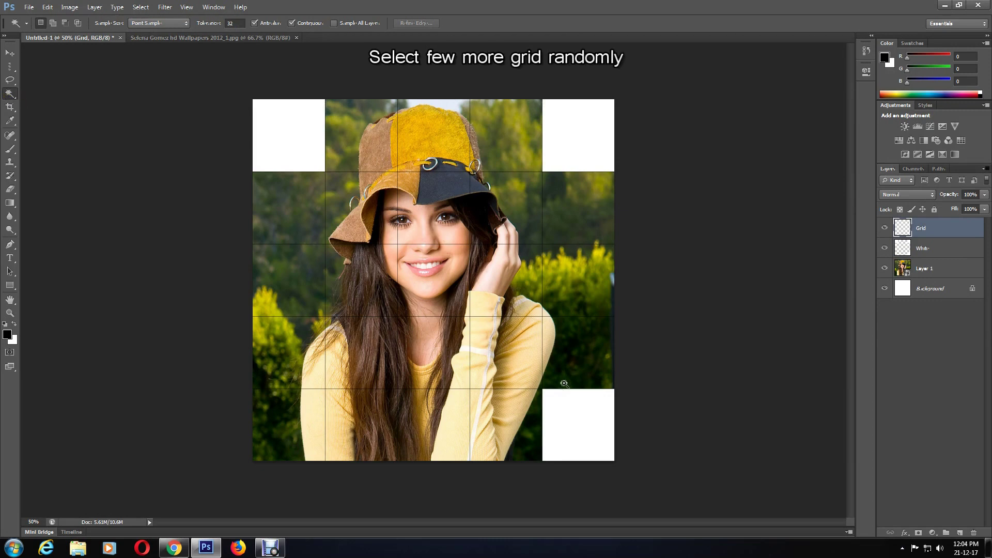
- Select the bottom-left, middle-left, two right-edge, top-middle and centre grid squares
{"action": "left_click", "coordinate": [299, 416], "text": "shift"}
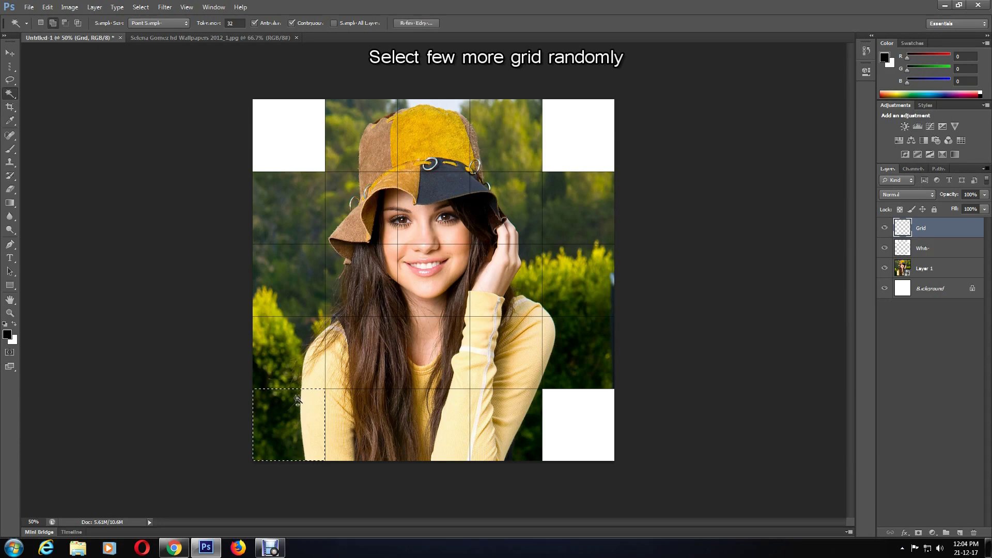
{"action": "left_click", "coordinate": [290, 261], "text": "shift"}
{"action": "left_click", "coordinate": [594, 206]}
{"action": "left_click", "coordinate": [563, 356]}
{"action": "left_click", "coordinate": [432, 131]}
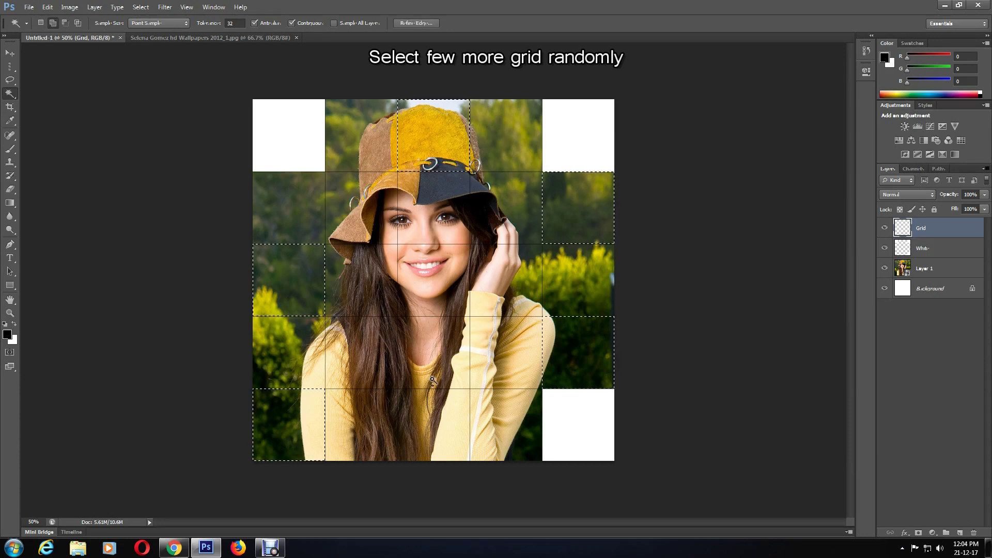
{"action": "left_click", "coordinate": [426, 300], "text": "shift"}
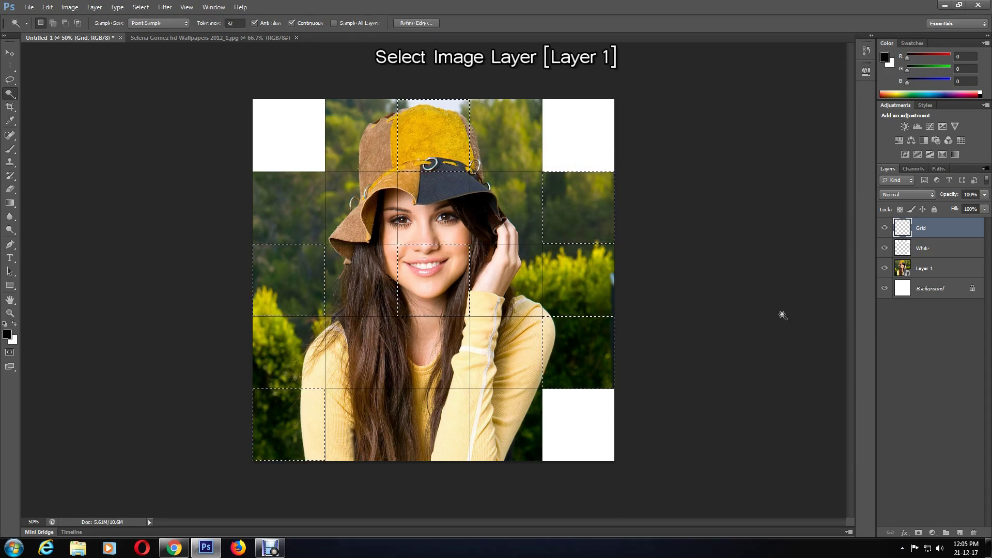
- Add a colorized Hue/Saturation adjustment above Layer 1 at Hue 123, Saturation 40
{"action": "left_click", "coordinate": [920, 268]}
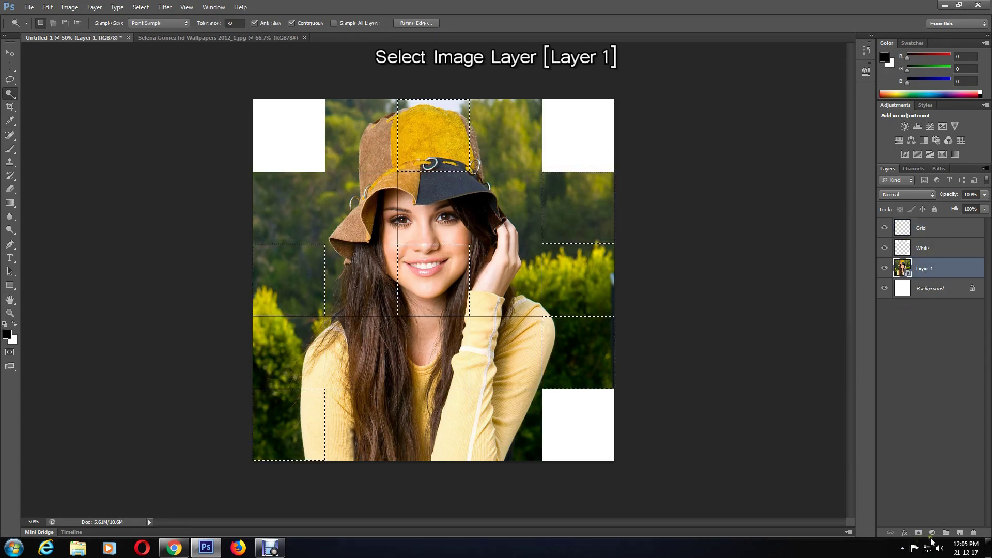
{"action": "left_click", "coordinate": [933, 533]}
{"action": "left_click", "coordinate": [919, 411]}
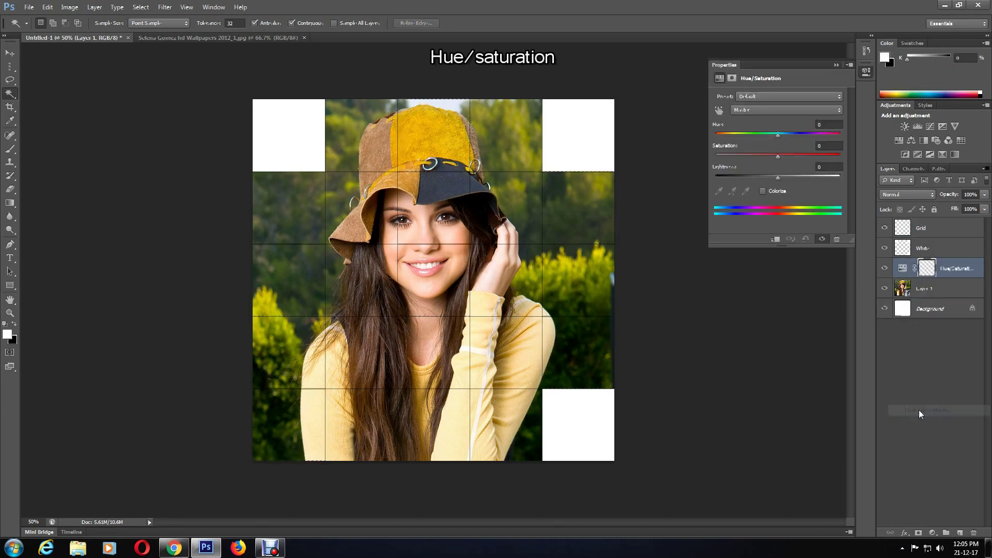
{"action": "left_click", "coordinate": [763, 191]}
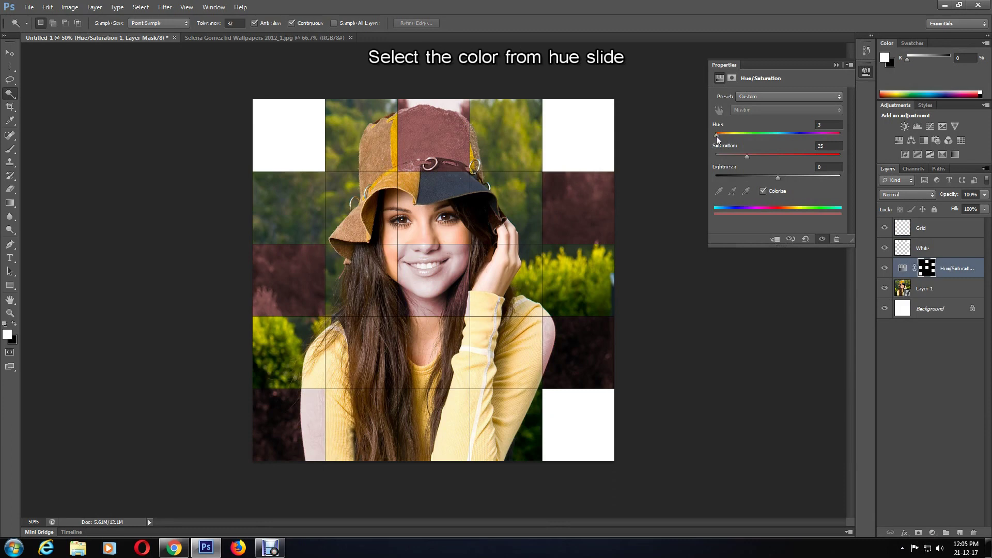
{"action": "left_click_drag", "start_coordinate": [717, 135], "coordinate": [758, 137]}
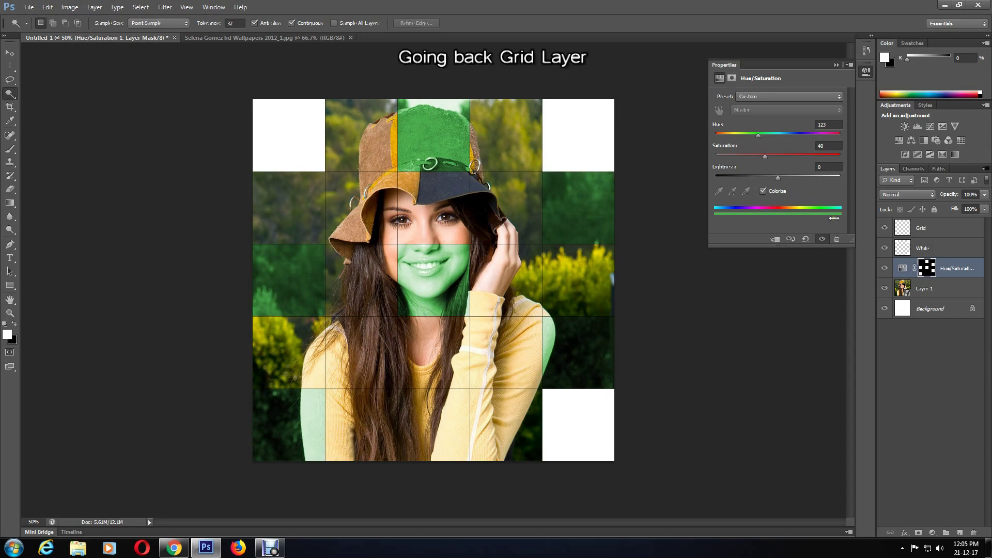
- On the Grid layer, select column 2 rows 1, 2, 5 and column 4 rows 1, 4, 5, then target Layer 1
{"action": "left_click", "coordinate": [931, 230]}
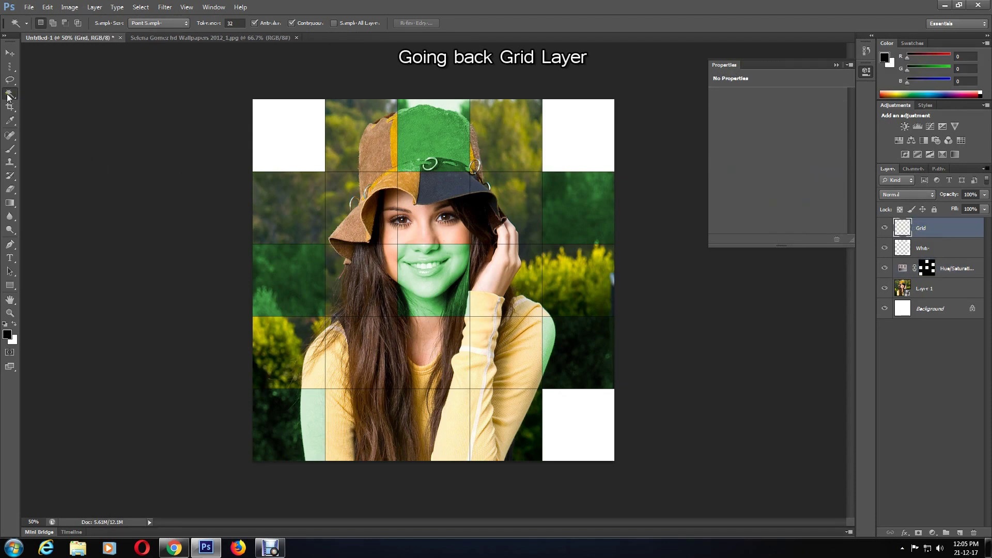
{"action": "left_click", "coordinate": [374, 137], "text": "shift"}
{"action": "left_click", "coordinate": [370, 205], "text": "shift"}
{"action": "left_click", "coordinate": [504, 357], "text": "shift"}
{"action": "left_click", "coordinate": [504, 446], "text": "shift"}
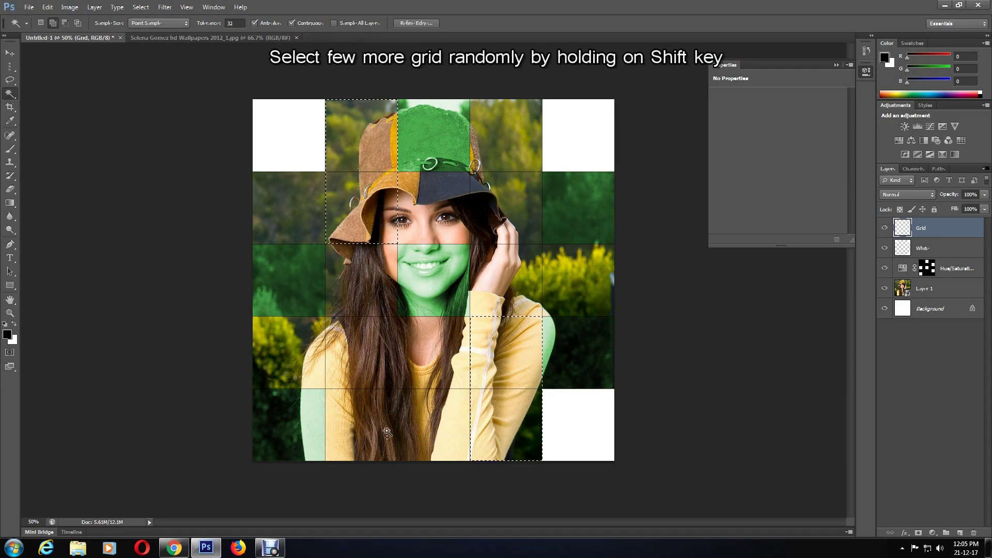
{"action": "left_click", "coordinate": [386, 433], "text": "shift"}
{"action": "left_click", "coordinate": [504, 135], "text": "shift"}
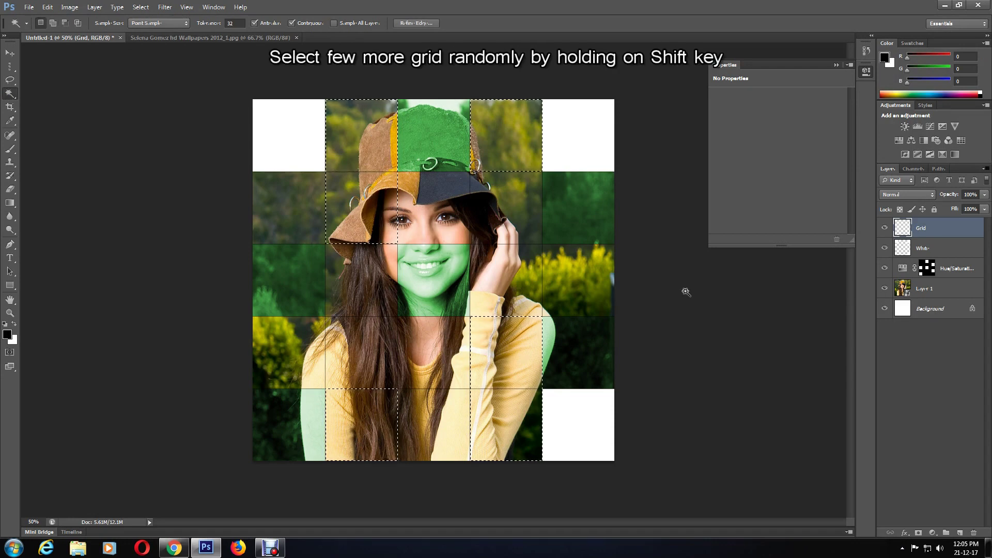
{"action": "left_click", "coordinate": [932, 292]}
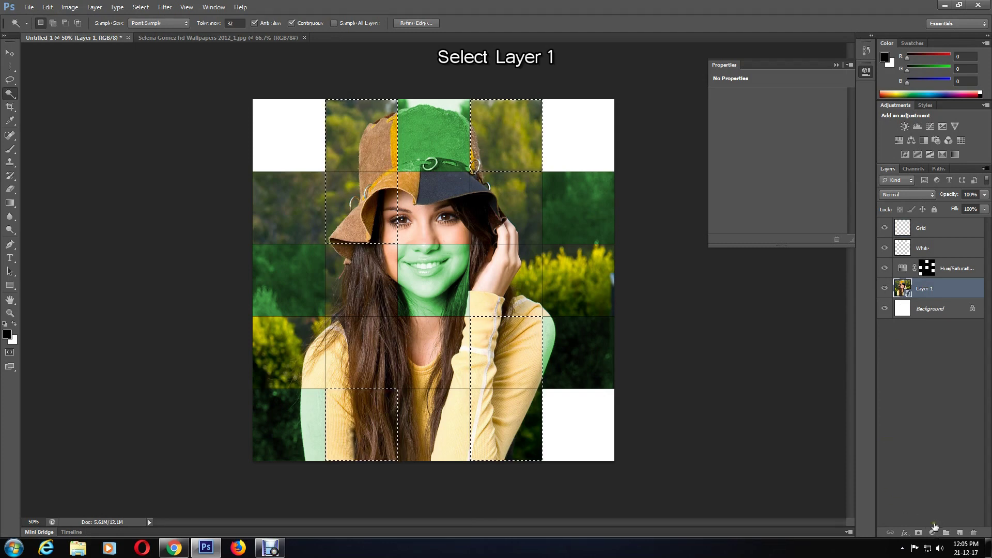
- Add a second colorized Hue/Saturation adjustment at Hue 237, Saturation 50 for blue
{"action": "left_click", "coordinate": [935, 527]}
{"action": "left_click", "coordinate": [917, 405]}
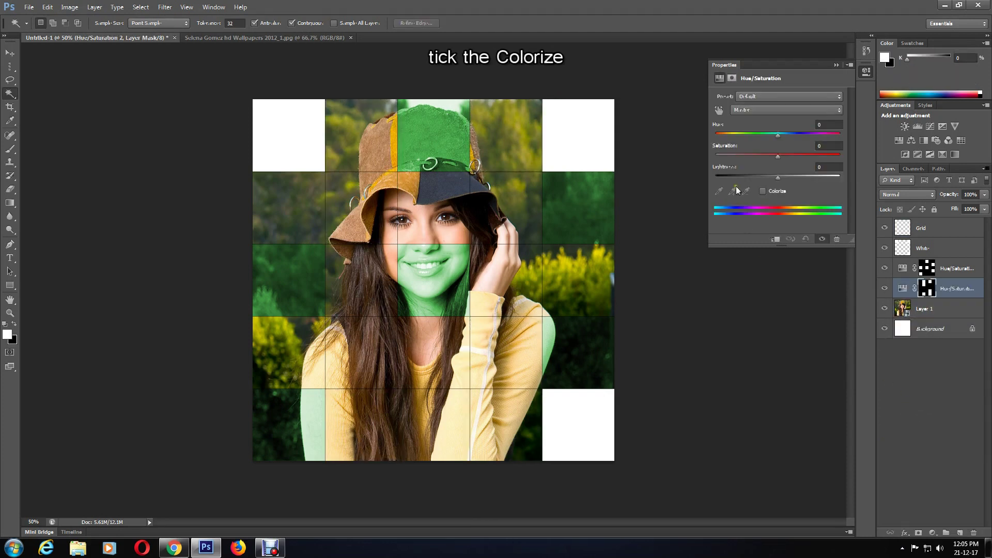
{"action": "left_click", "coordinate": [764, 191]}
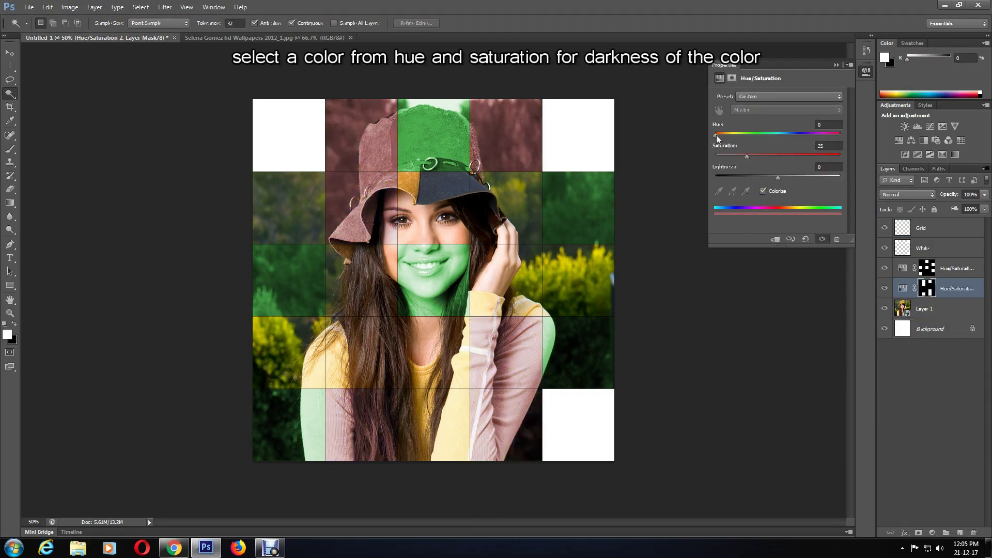
{"action": "left_click_drag", "start_coordinate": [716, 136], "coordinate": [777, 156]}
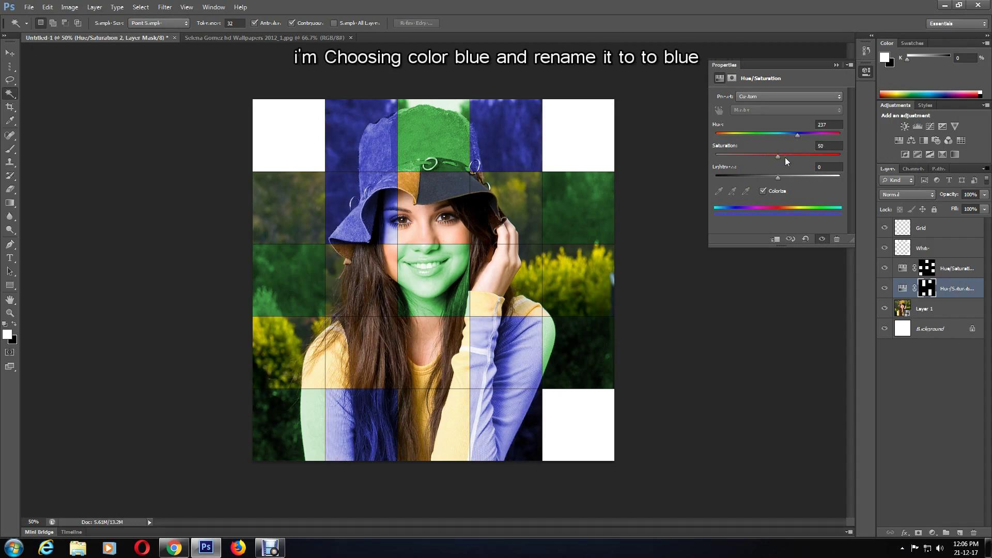
- Rename the lower adjustment layer Blue and the upper one Green, then select Blue
{"action": "double_click", "coordinate": [959, 289]}
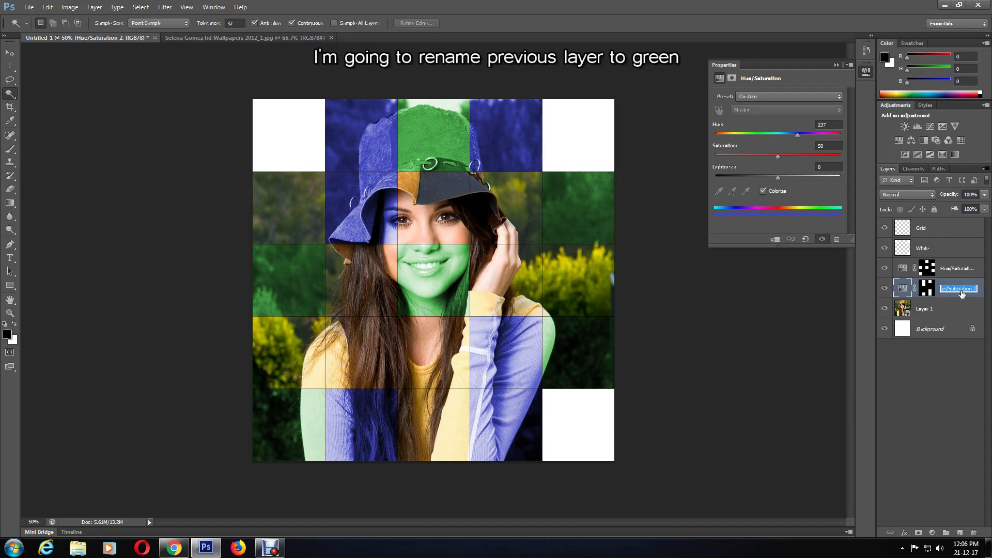
{"action": "type", "text": "Blue"}
{"action": "key", "text": "Return"}
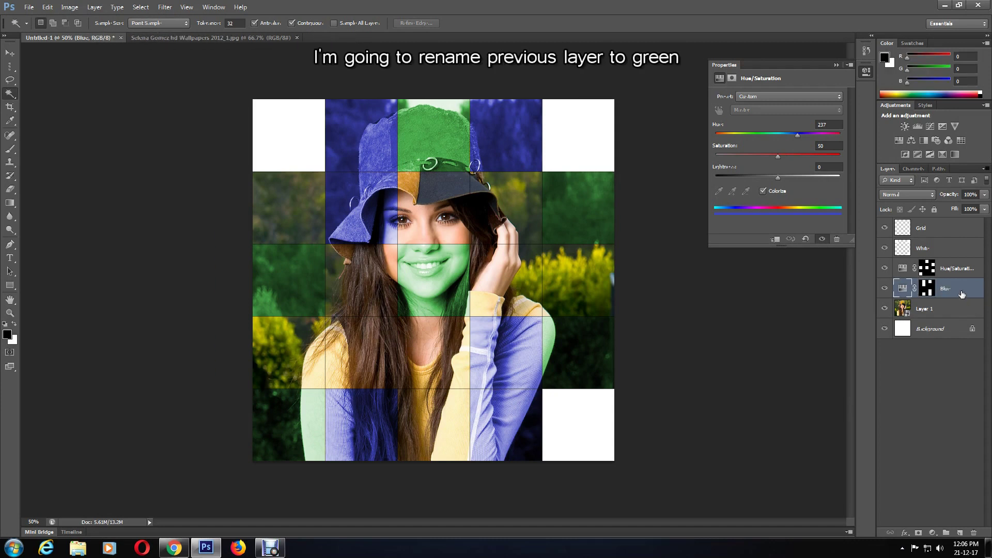
{"action": "double_click", "coordinate": [959, 269]}
{"action": "type", "text": "G"}
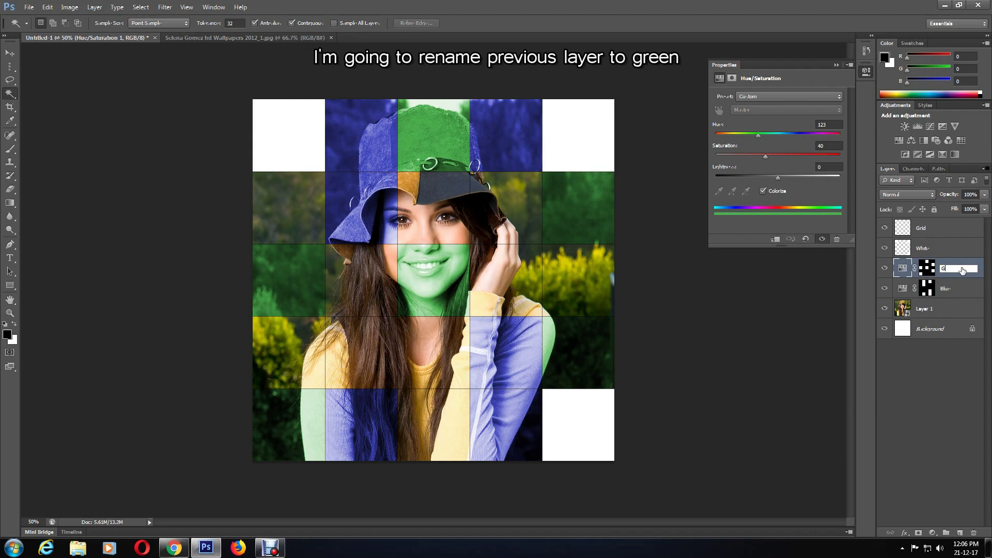
{"action": "type", "text": "reen"}
{"action": "key", "text": "Return"}
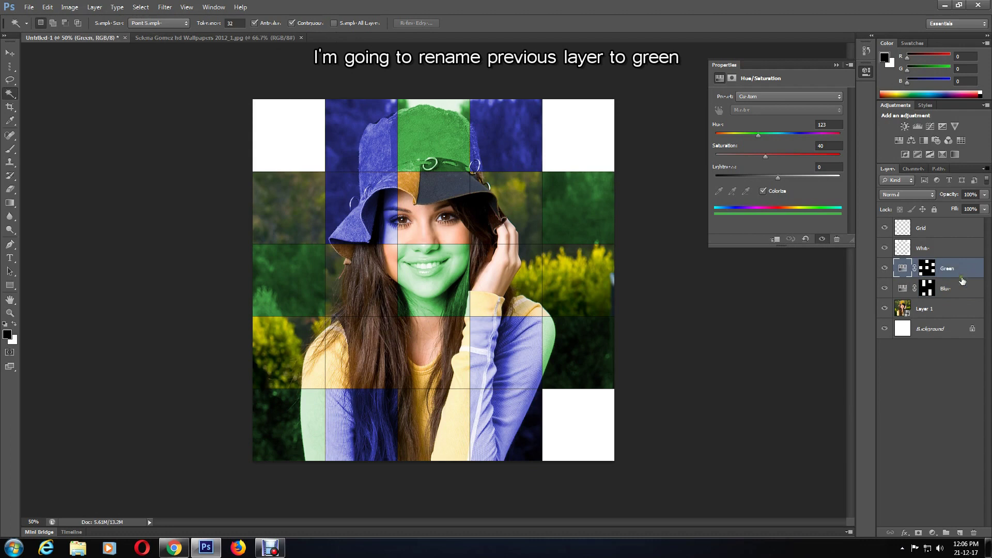
{"action": "left_click", "coordinate": [958, 289]}
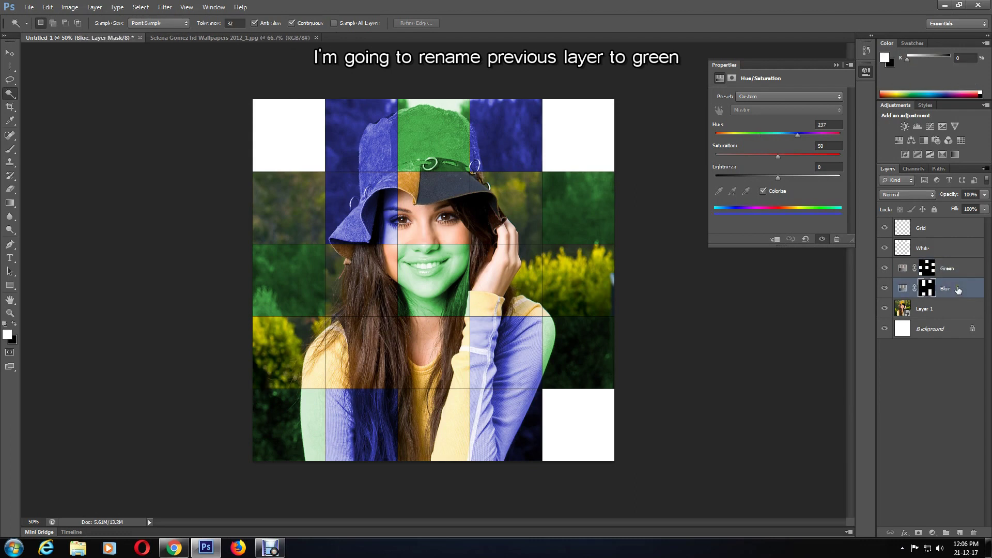
- On the Grid layer, select the five grid squares to be tinted red
{"action": "left_click", "coordinate": [923, 230]}
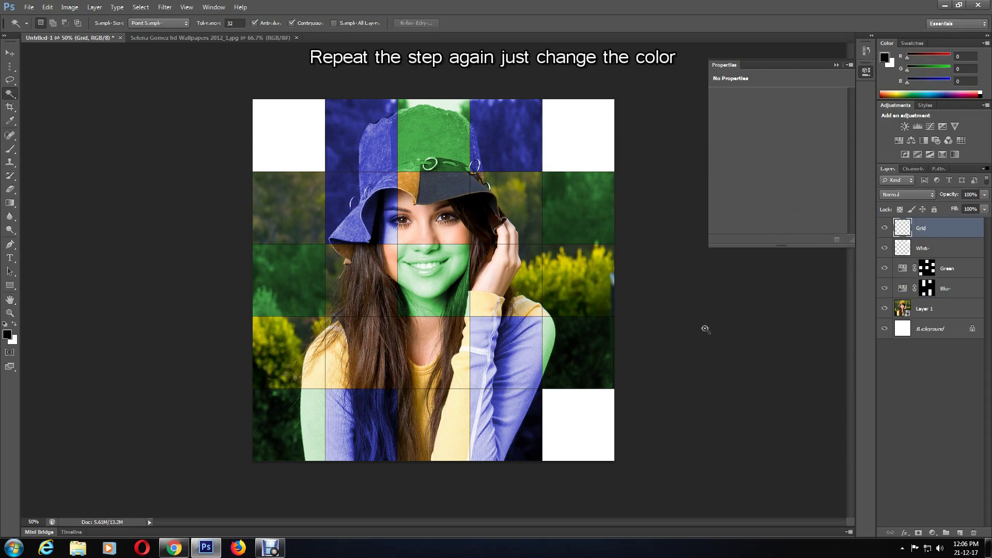
{"action": "left_click", "coordinate": [303, 216], "text": "shift"}
{"action": "left_click", "coordinate": [426, 220], "text": "shift"}
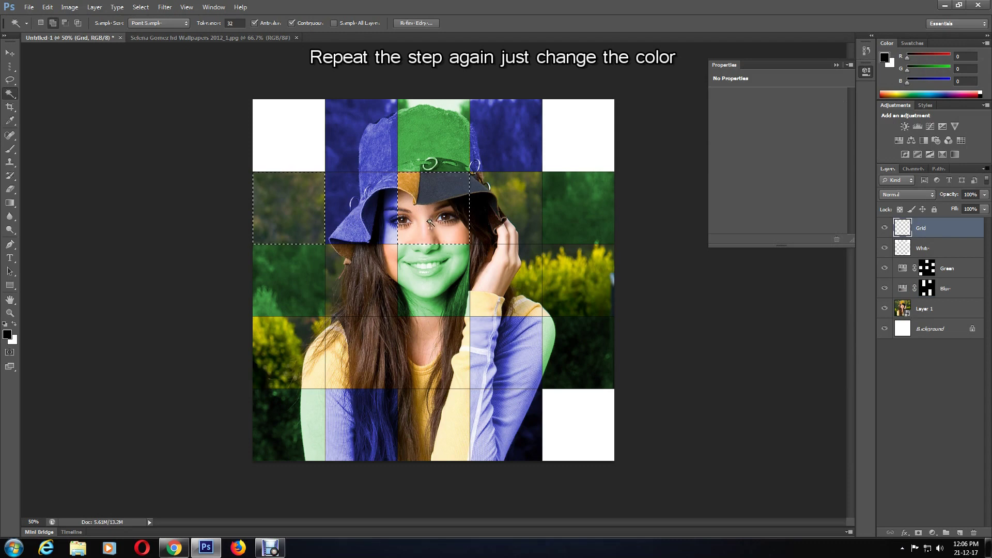
{"action": "left_click", "coordinate": [362, 356], "text": "shift"}
{"action": "left_click", "coordinate": [450, 416], "text": "shift"}
{"action": "left_click", "coordinate": [595, 290], "text": "shift"}
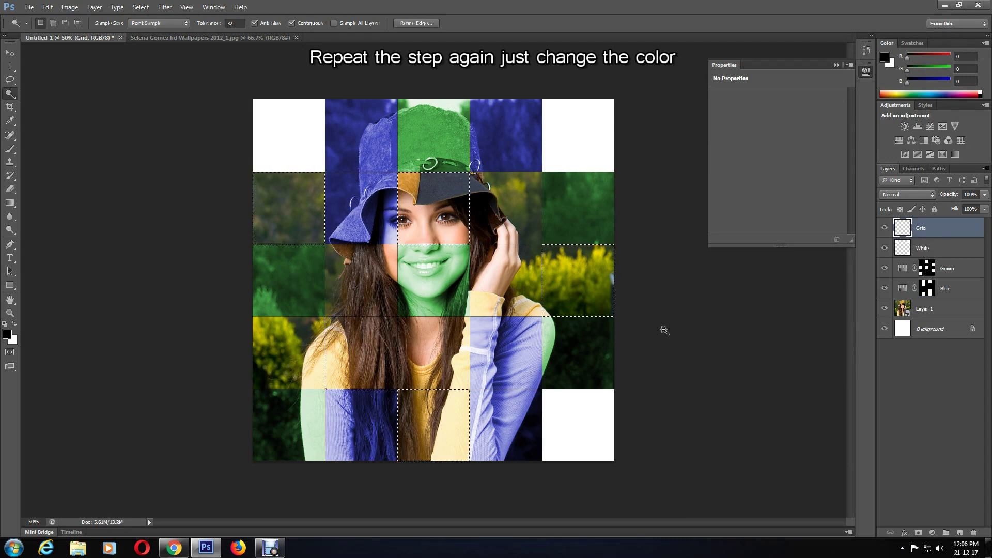
- Add a colorized Hue/Saturation layer above Layer 1 at Hue 359, Saturation 43, named Red
{"action": "left_click", "coordinate": [929, 309]}
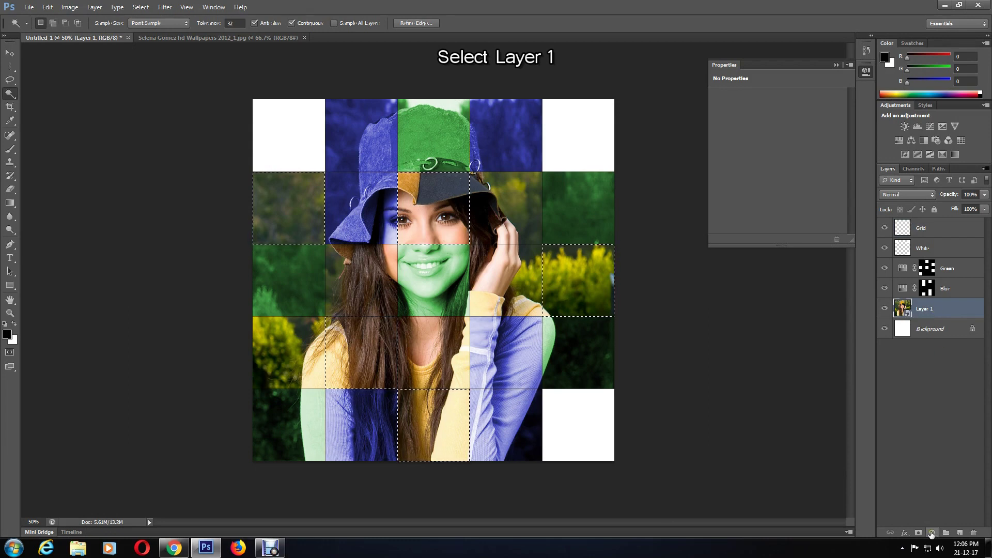
{"action": "left_click", "coordinate": [933, 533]}
{"action": "left_click", "coordinate": [925, 408]}
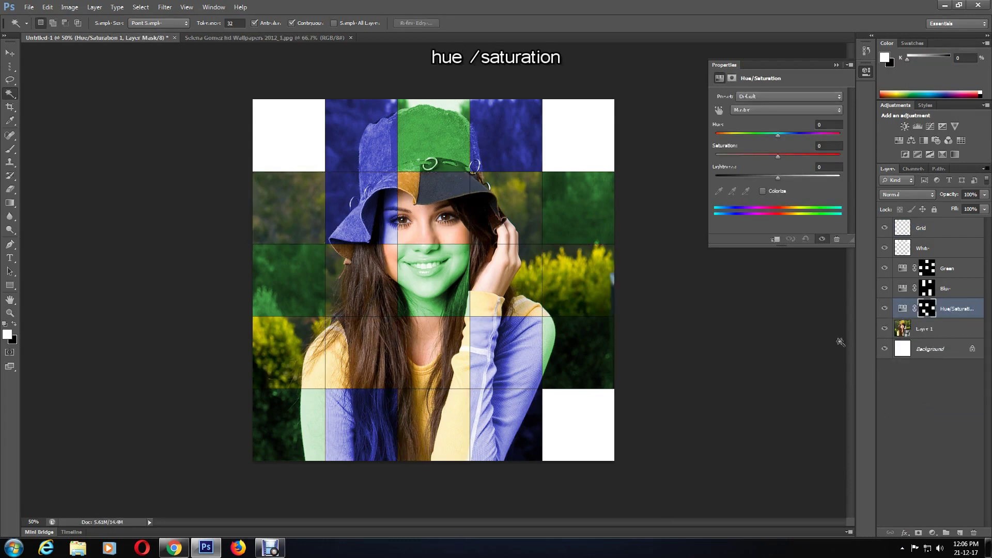
{"action": "left_click", "coordinate": [763, 192]}
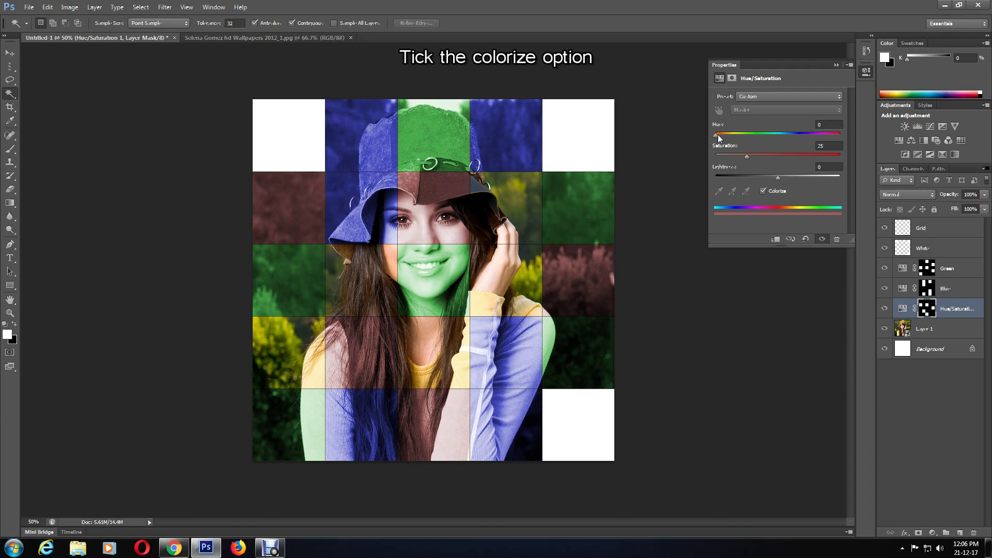
{"action": "left_click_drag", "start_coordinate": [717, 134], "coordinate": [838, 139]}
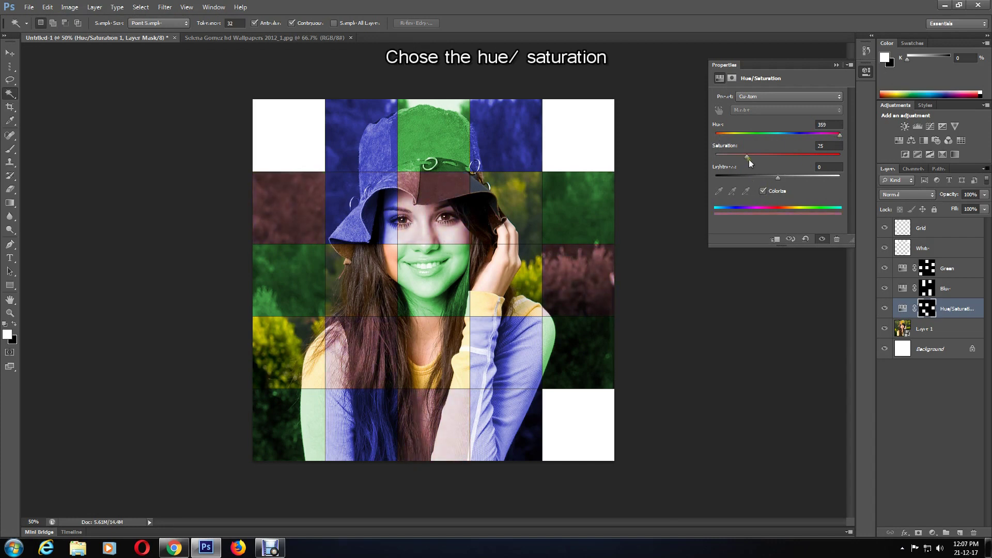
{"action": "left_click_drag", "start_coordinate": [752, 156], "coordinate": [770, 156]}
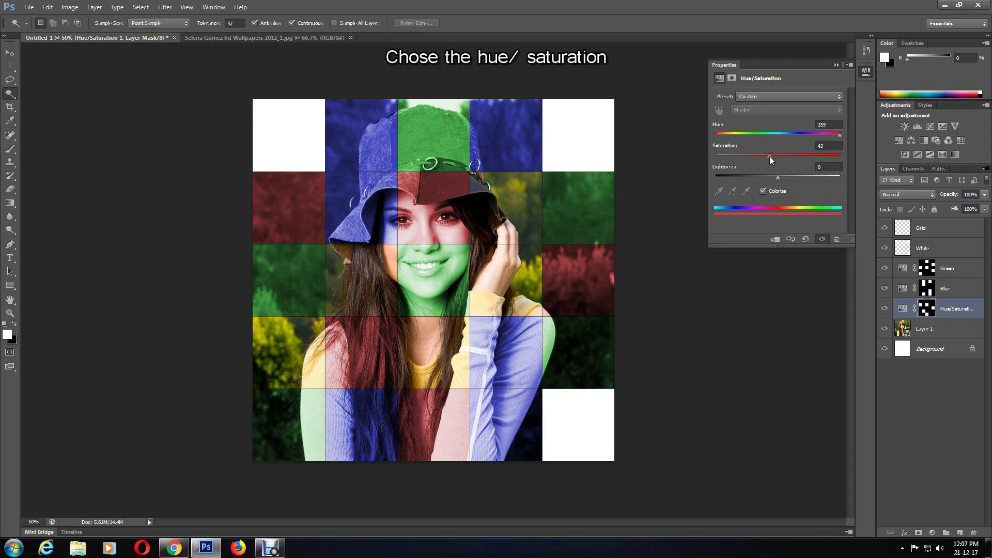
{"action": "double_click", "coordinate": [965, 308]}
{"action": "type", "text": "Red"}
{"action": "key", "text": "Return"}
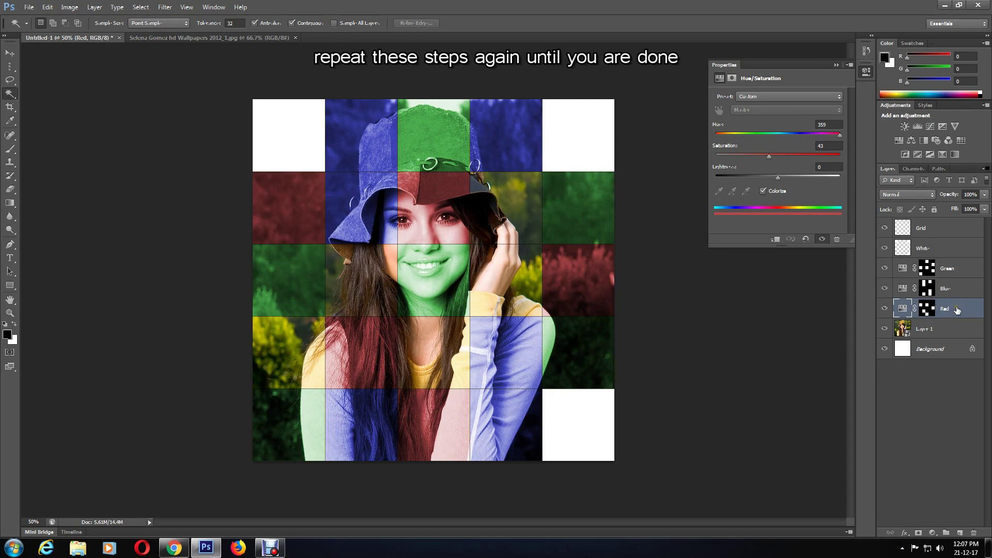
- On the Grid layer, select four more grid squares for the yellow tint
{"action": "left_click", "coordinate": [936, 234]}
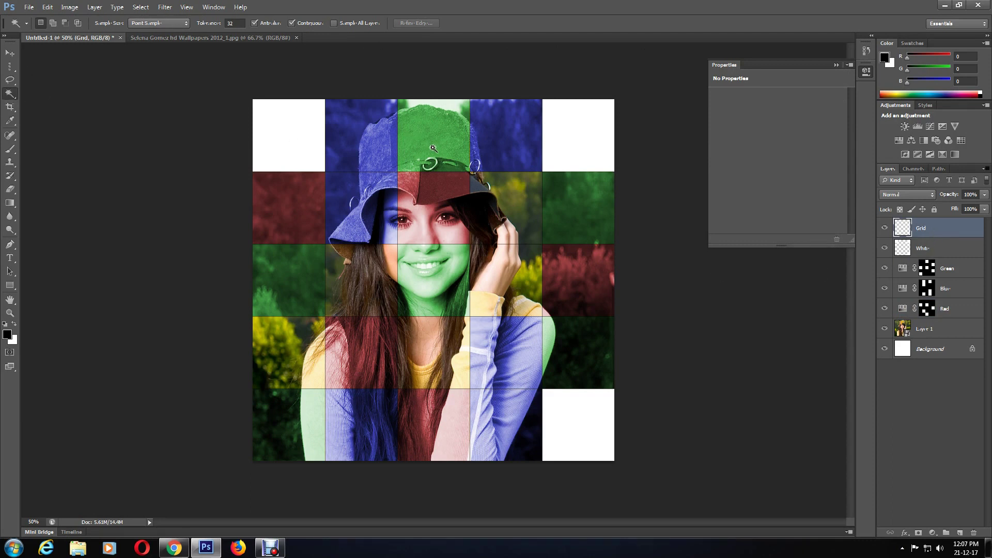
{"action": "left_click", "coordinate": [381, 282]}
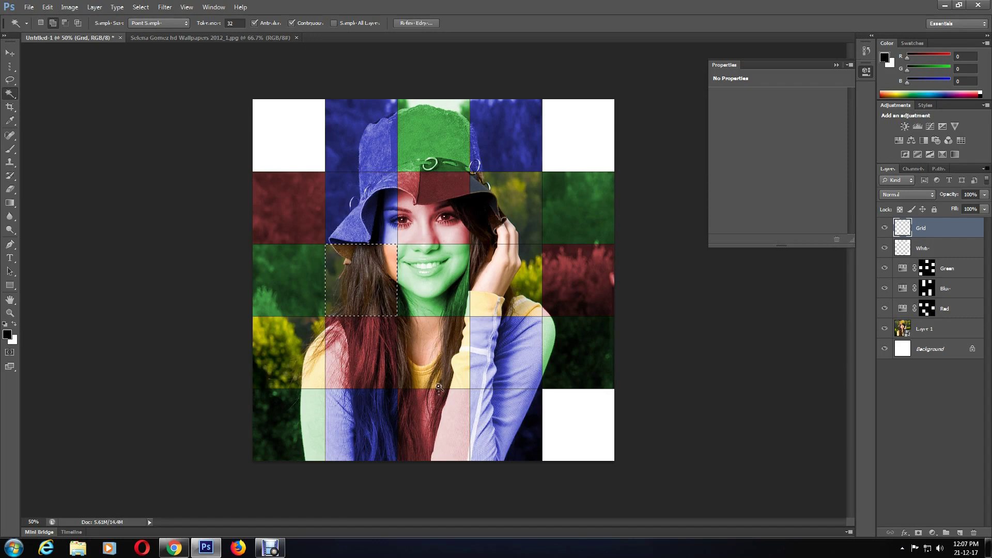
{"action": "left_click", "coordinate": [435, 279], "text": "shift"}
{"action": "left_click", "coordinate": [434, 352], "text": "shift"}
{"action": "left_click", "coordinate": [520, 288], "text": "shift"}
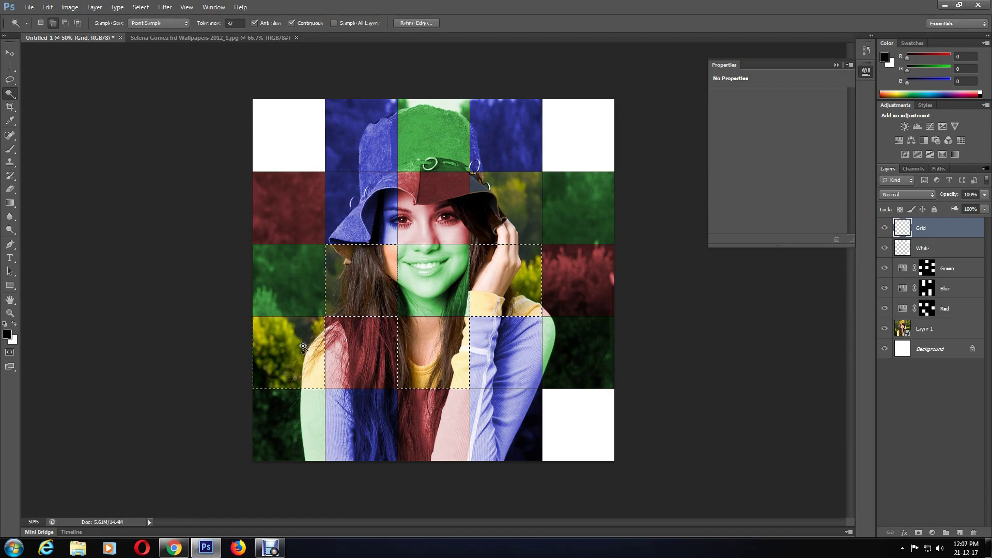
- Add a colorized Hue/Saturation layer above Layer 1 at Hue 55, Saturation 63, named yellow
{"action": "left_click", "coordinate": [922, 330]}
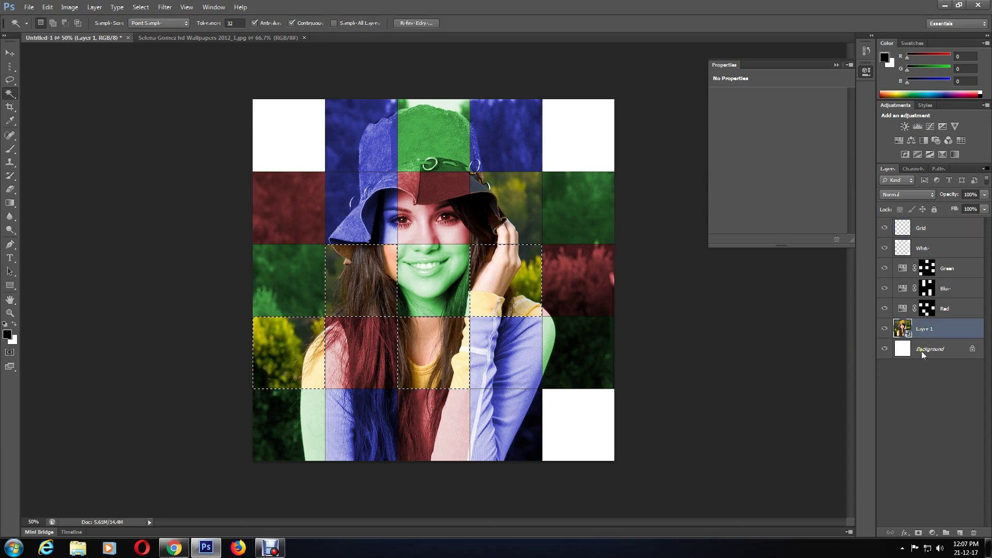
{"action": "left_click", "coordinate": [933, 533]}
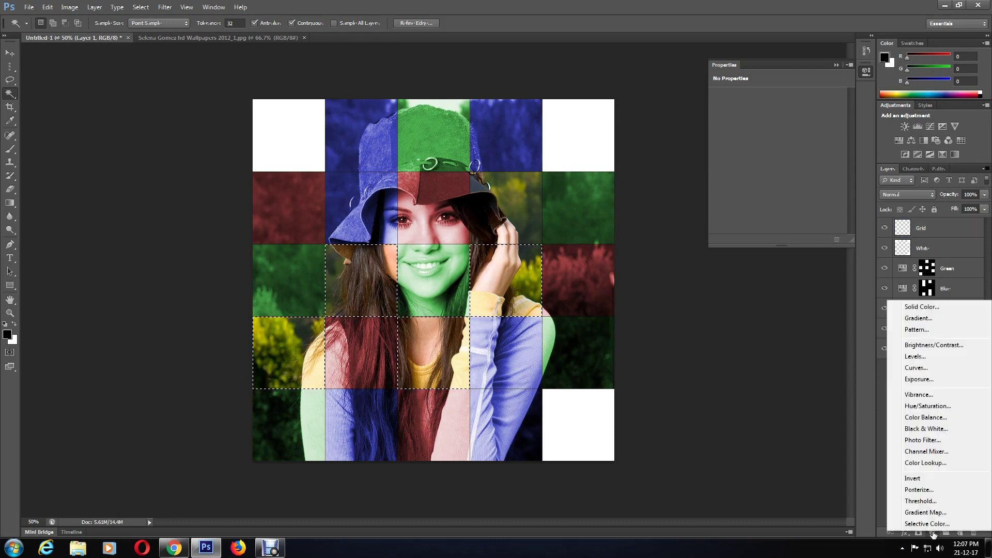
{"action": "left_click", "coordinate": [928, 406]}
{"action": "left_click", "coordinate": [763, 191]}
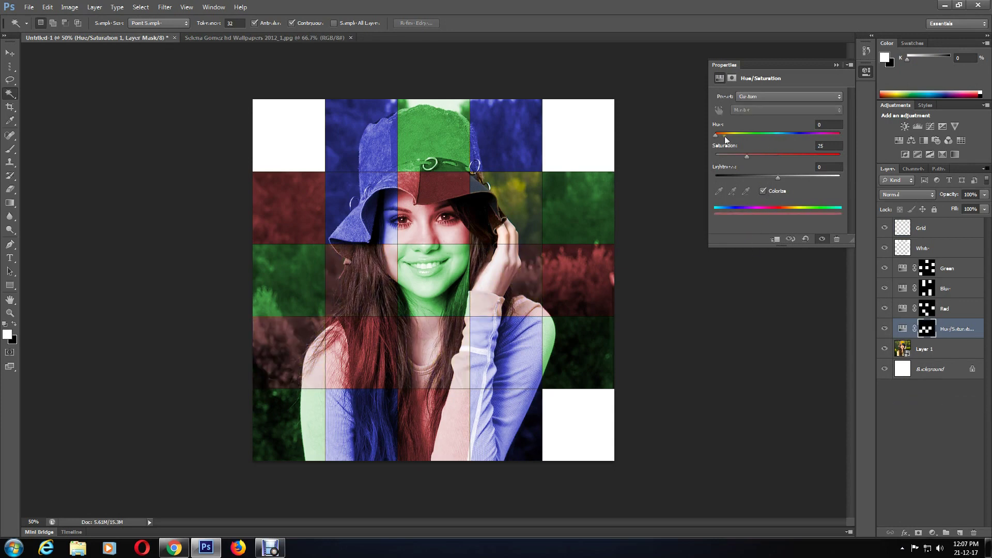
{"action": "left_click_drag", "start_coordinate": [717, 135], "coordinate": [794, 160]}
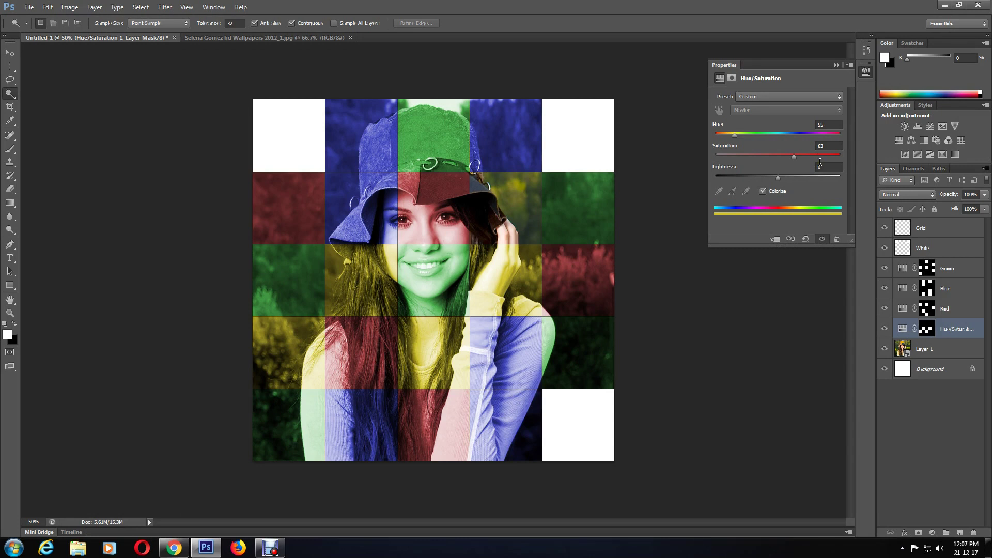
{"action": "double_click", "coordinate": [957, 328]}
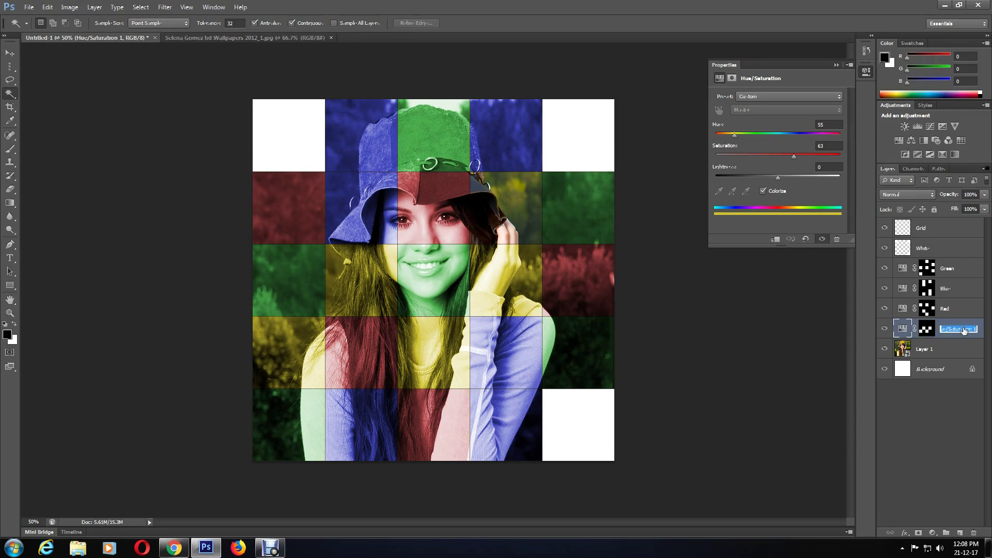
{"action": "type", "text": "yellow"}
{"action": "key", "text": "Return"}
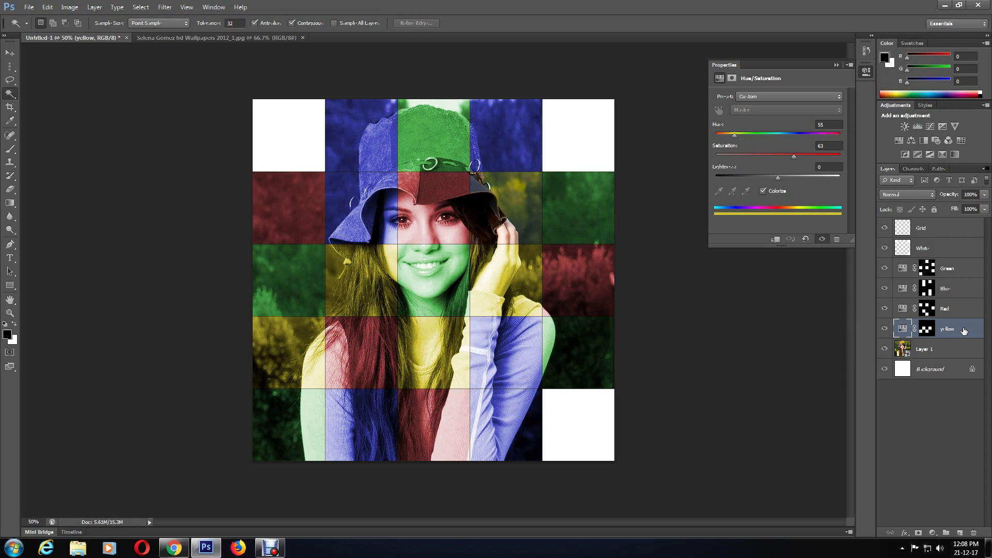
- Lock the Grid layer's transparent pixels and give it a 2 px white Stroke effect
{"action": "left_click", "coordinate": [931, 228]}
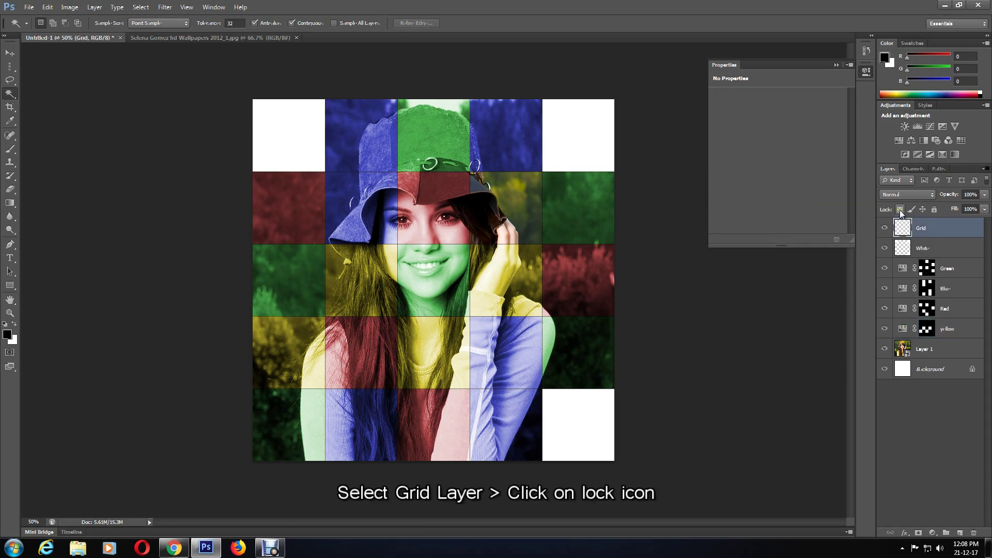
{"action": "left_click", "coordinate": [900, 209]}
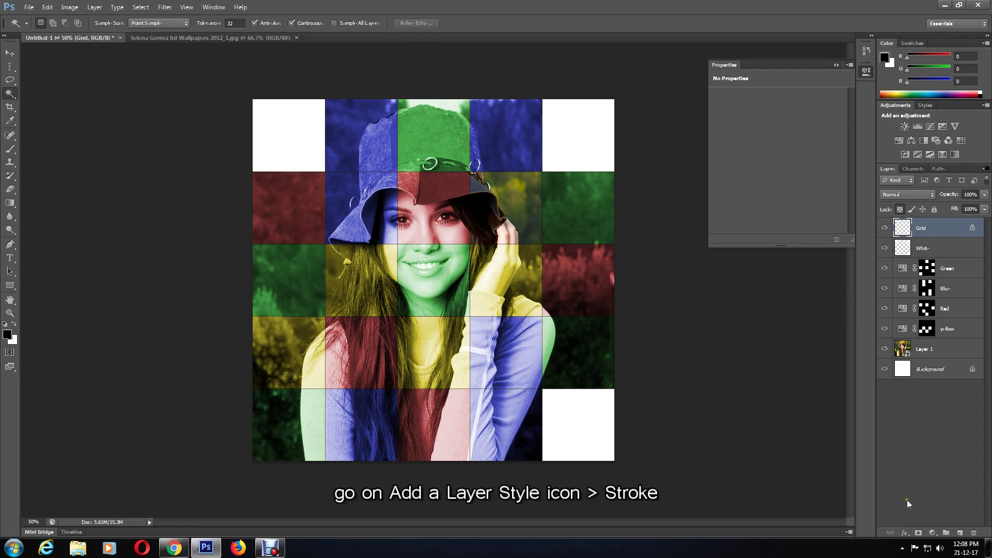
{"action": "left_click", "coordinate": [907, 535]}
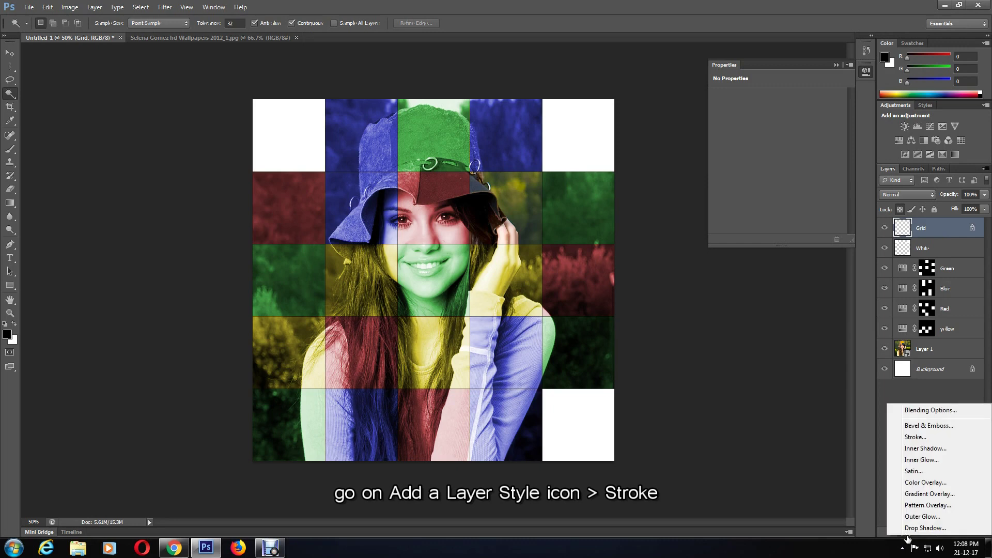
{"action": "left_click", "coordinate": [911, 437]}
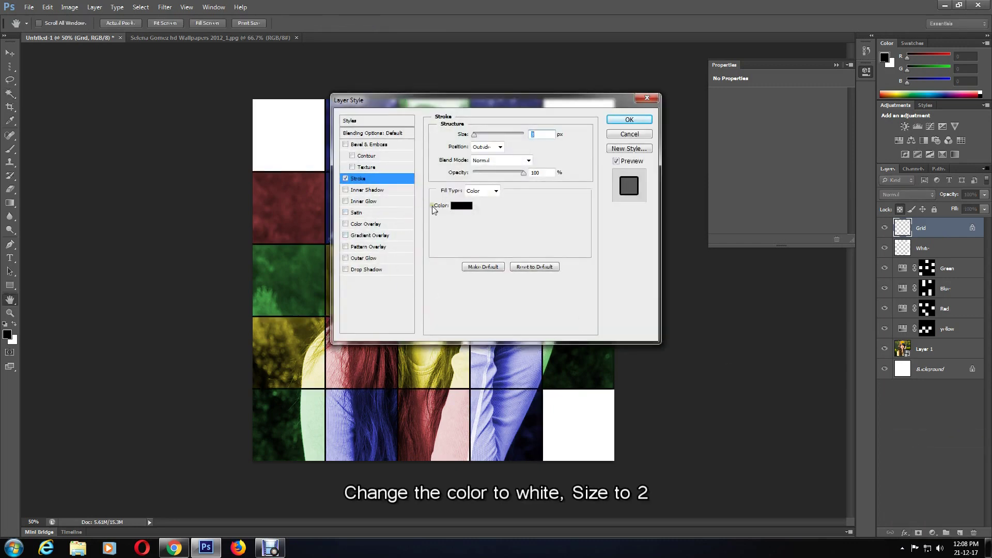
{"action": "left_click", "coordinate": [462, 206]}
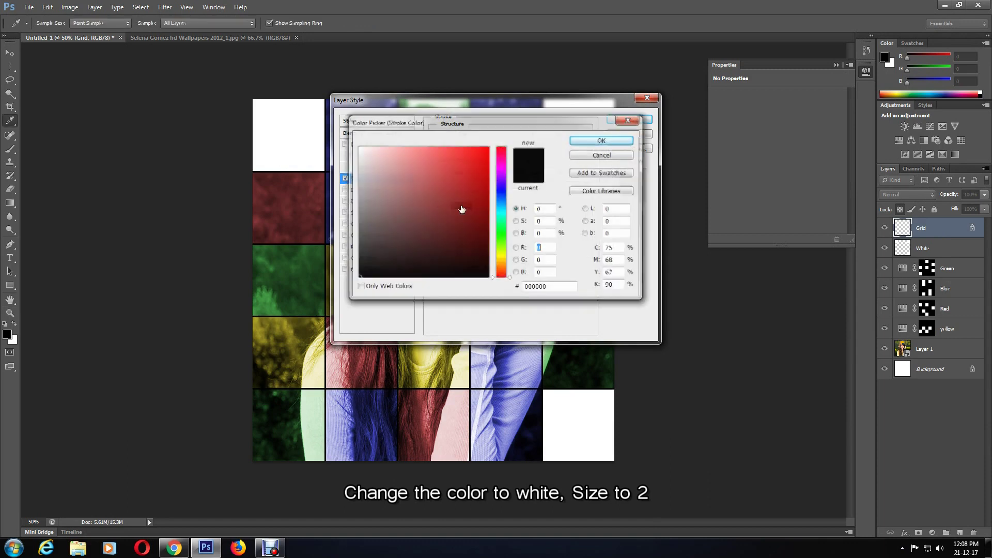
{"action": "left_click", "coordinate": [354, 146]}
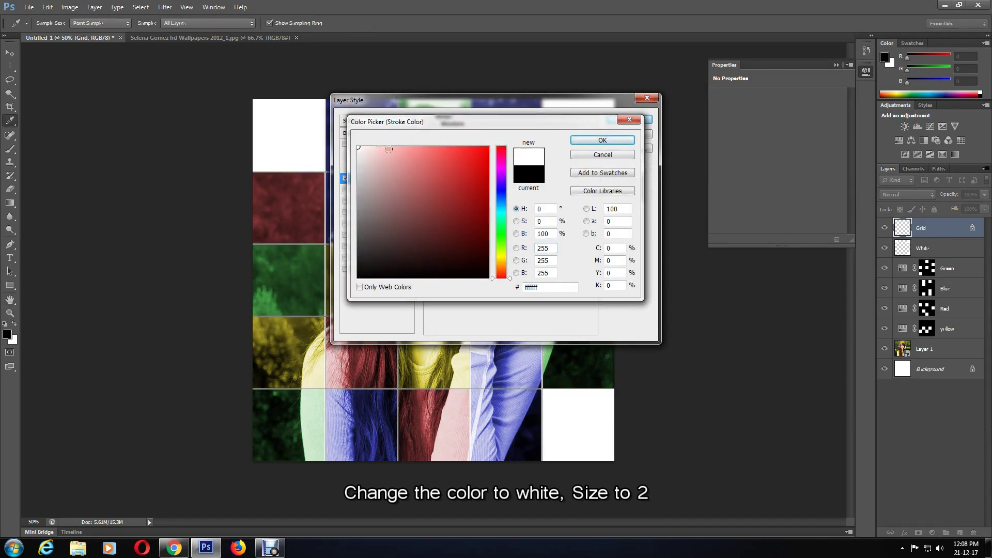
{"action": "left_click", "coordinate": [603, 140]}
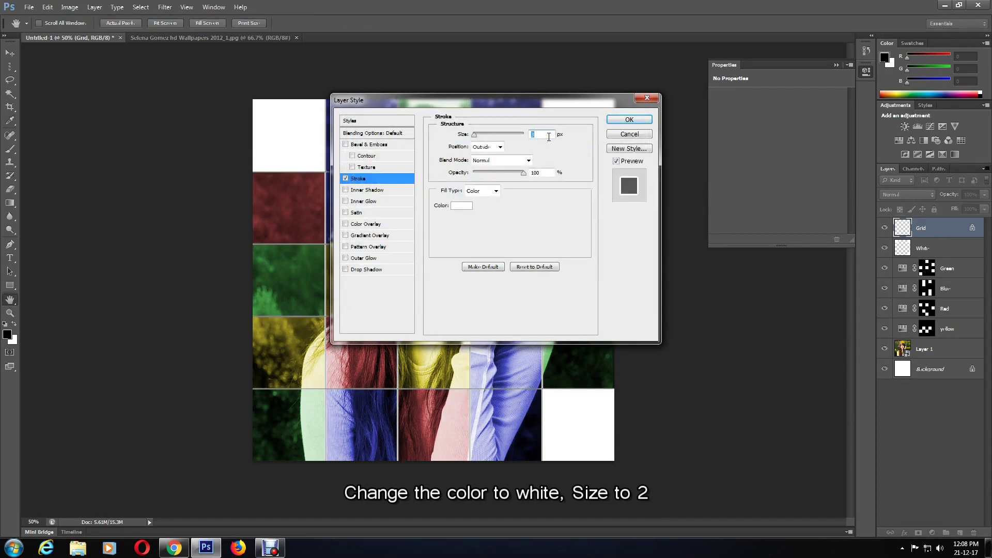
{"action": "type", "text": "2"}
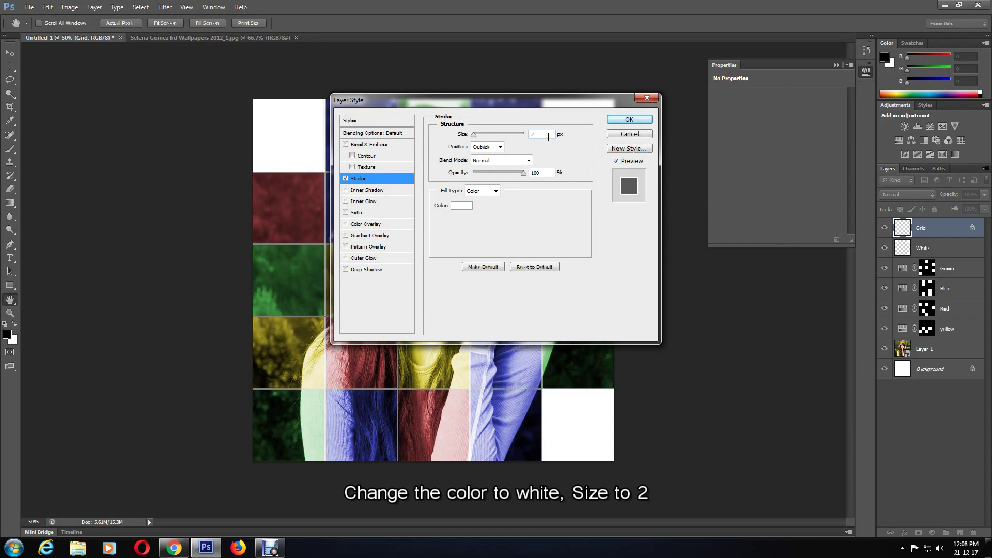
{"action": "left_click", "coordinate": [629, 120]}
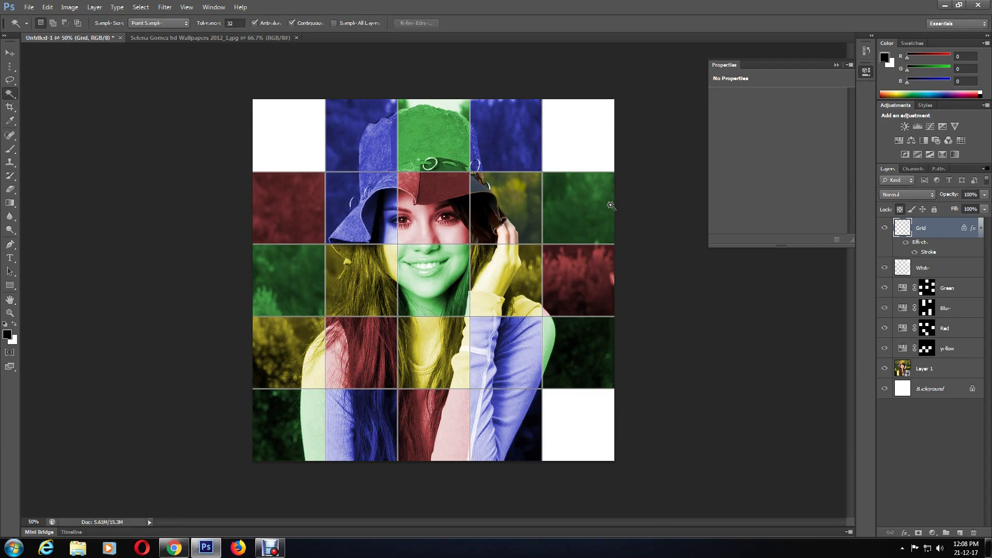
- Save the image as Untitled-1.jpg on the Desktop as JPEG at quality 12 (Maximum)
{"action": "left_click", "coordinate": [29, 7]}
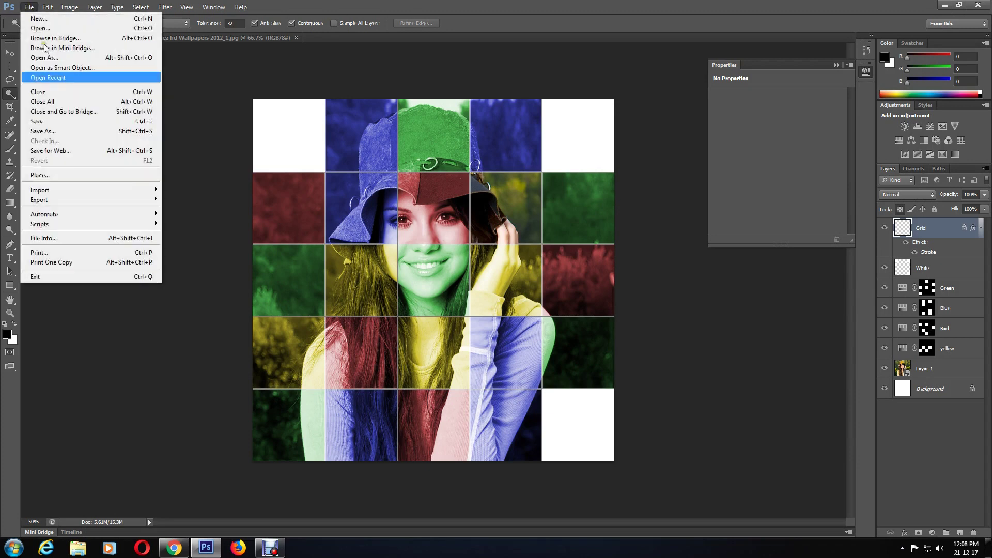
{"action": "left_click", "coordinate": [64, 133]}
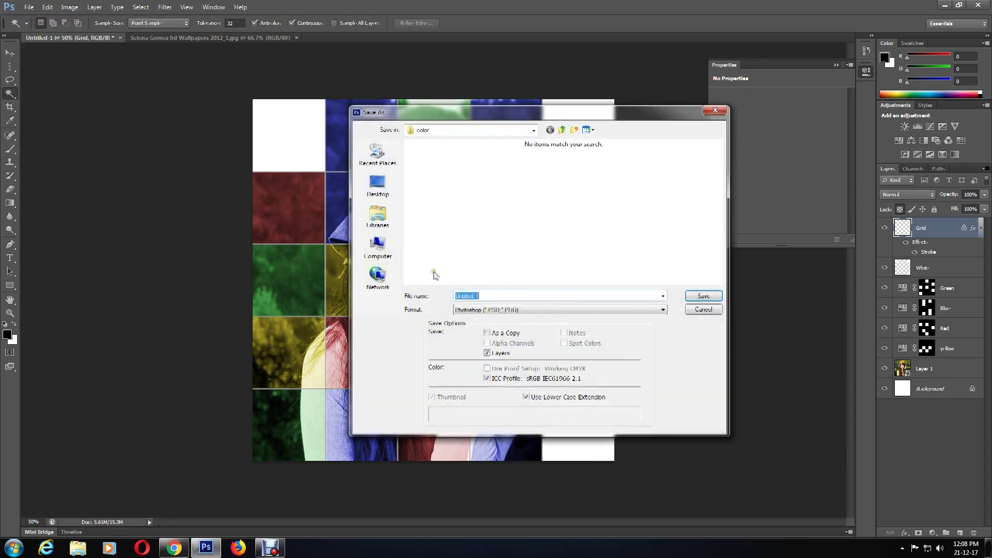
{"action": "left_click", "coordinate": [462, 310]}
{"action": "left_click", "coordinate": [481, 374]}
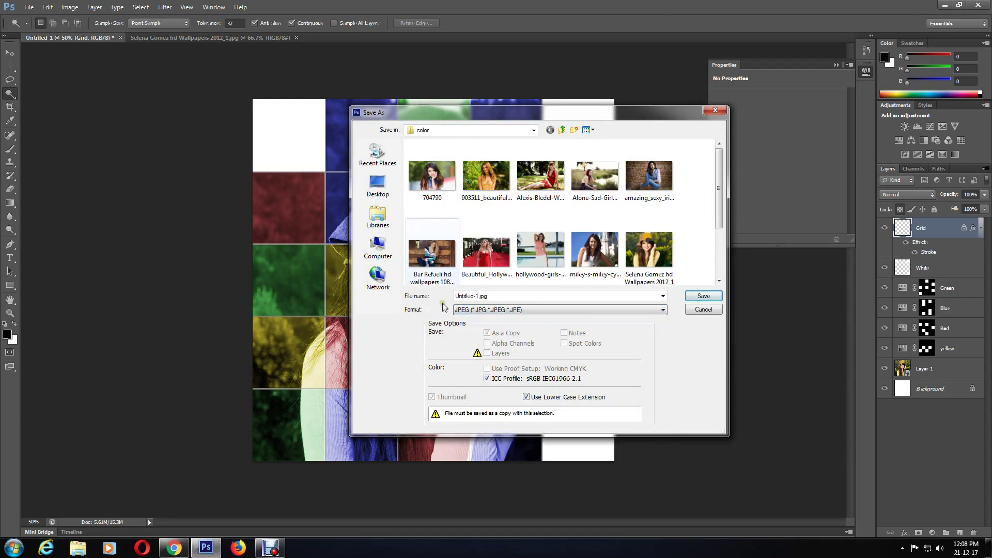
{"action": "left_click", "coordinate": [383, 193]}
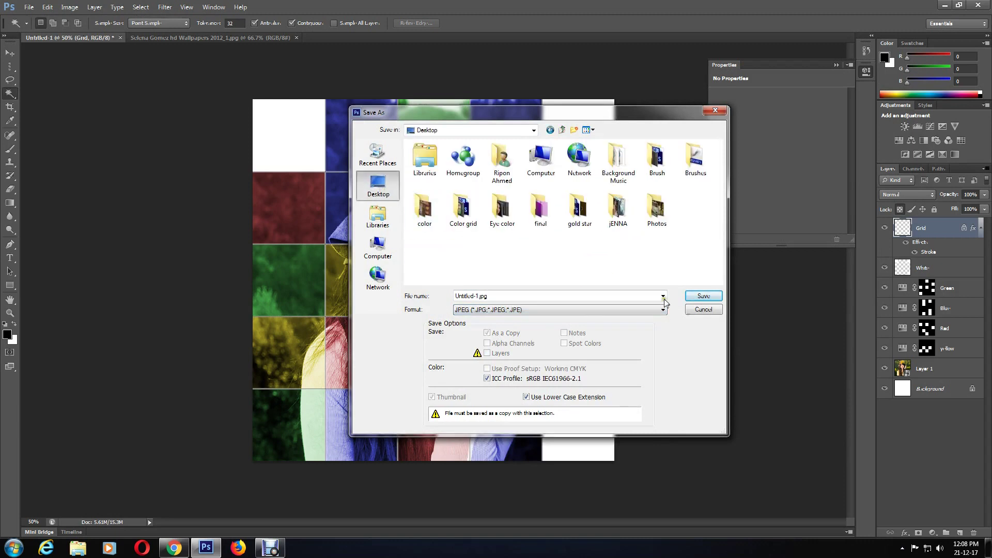
{"action": "left_click", "coordinate": [704, 296]}
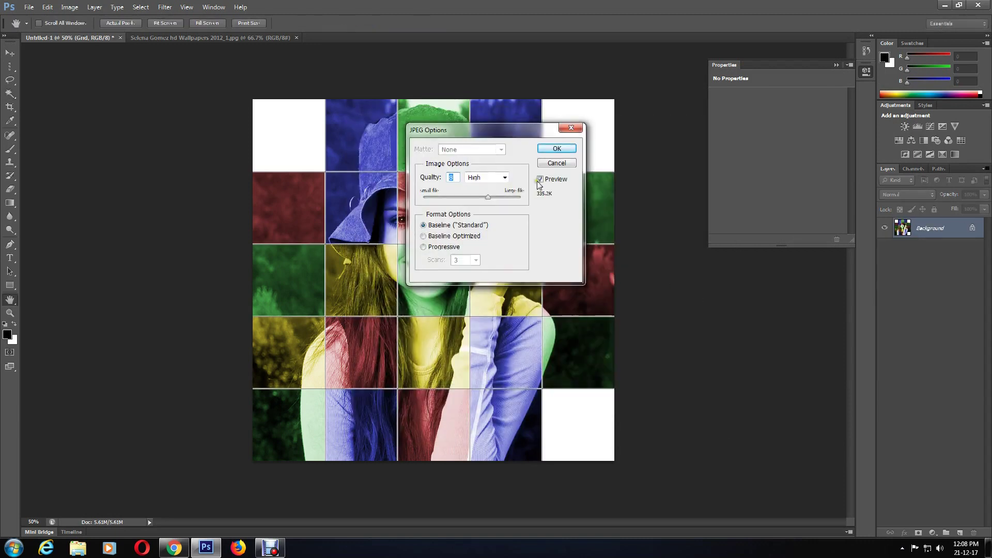
{"action": "left_click_drag", "start_coordinate": [501, 196], "coordinate": [521, 197]}
{"action": "left_click", "coordinate": [557, 148]}
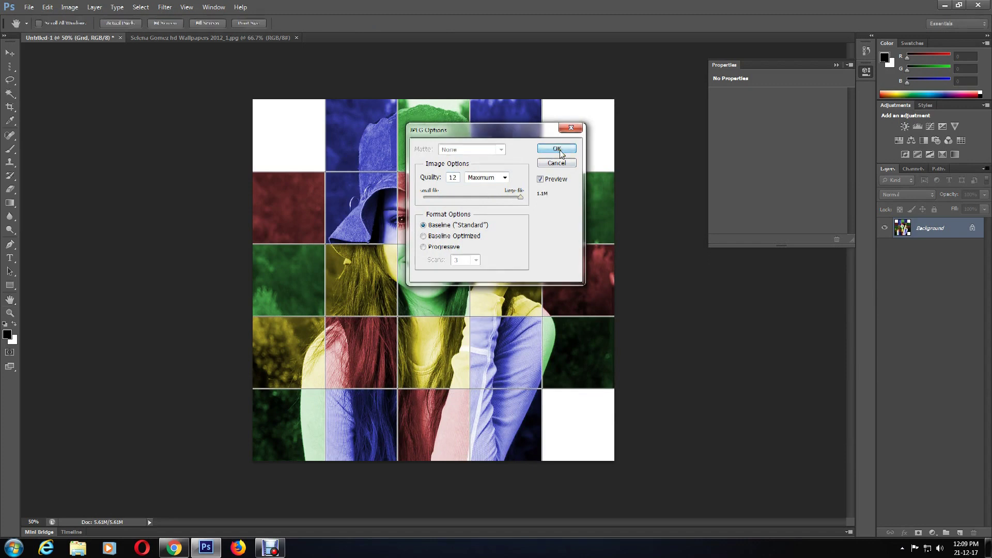